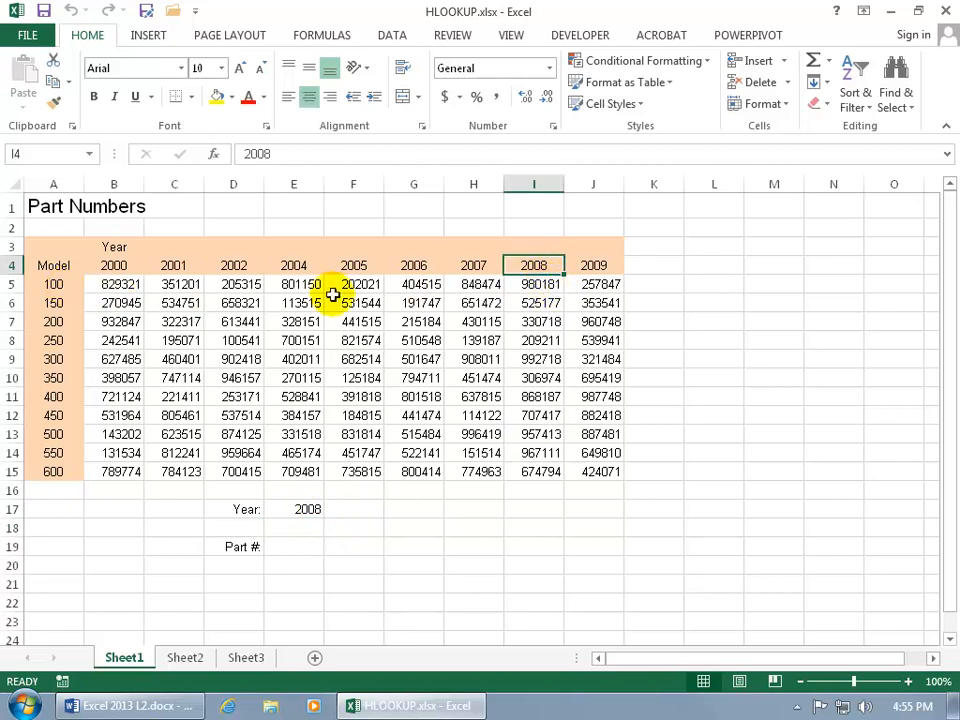
Examine the 2008 part number for model 100, the lookup year, the model numbers and the table's year headers.
{"action": "left_click", "coordinate": [536, 285]}
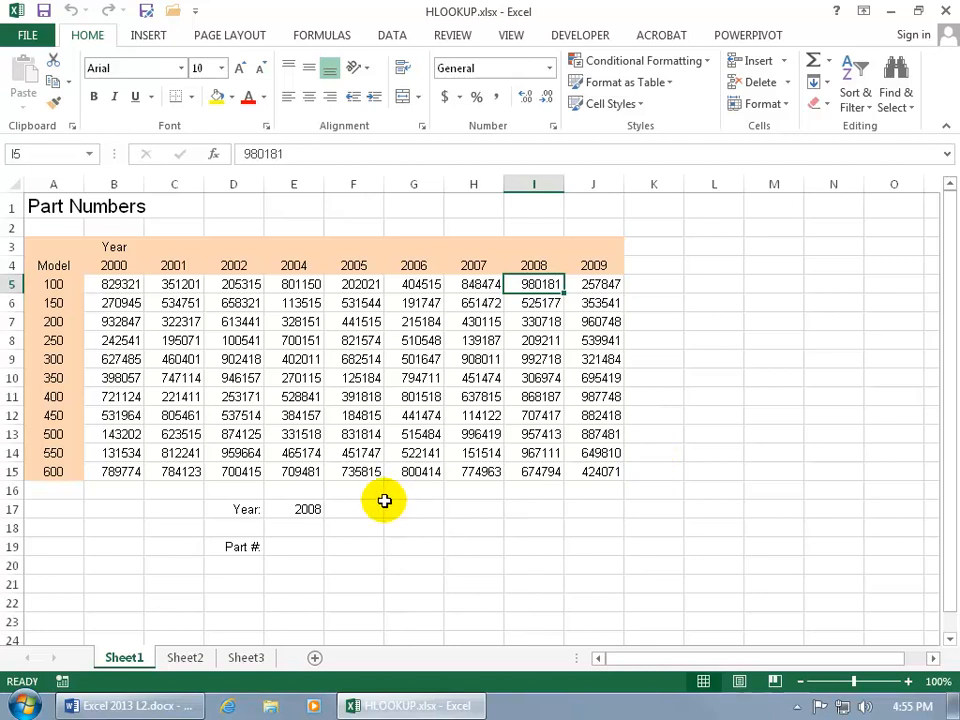
{"action": "left_click", "coordinate": [303, 509]}
{"action": "left_click_drag", "start_coordinate": [60, 285], "coordinate": [71, 465]}
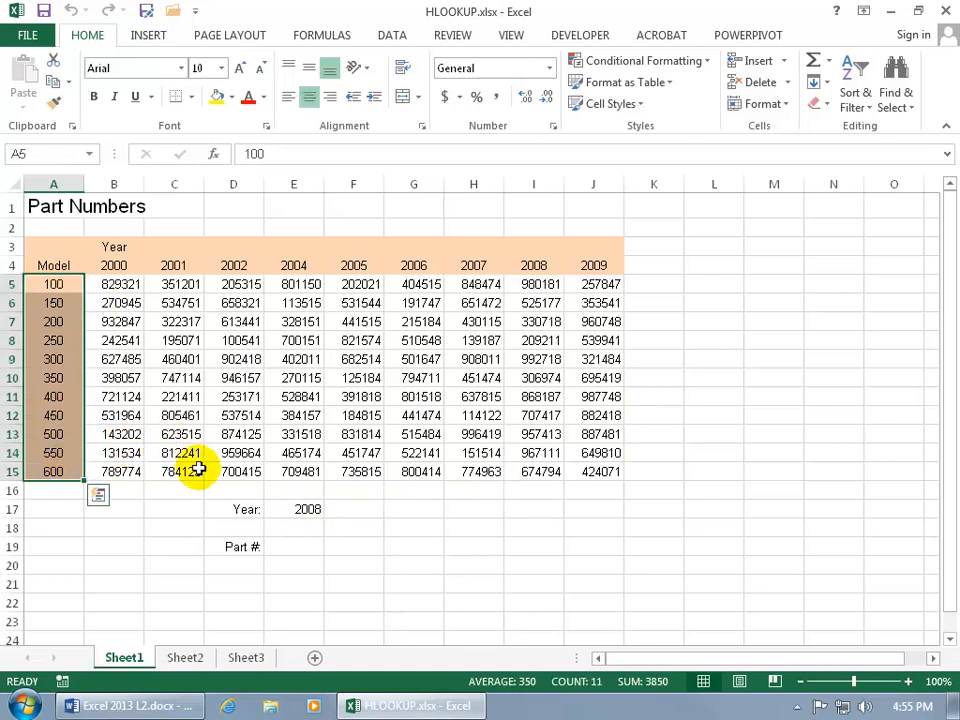
{"action": "left_click_drag", "start_coordinate": [110, 265], "coordinate": [587, 267]}
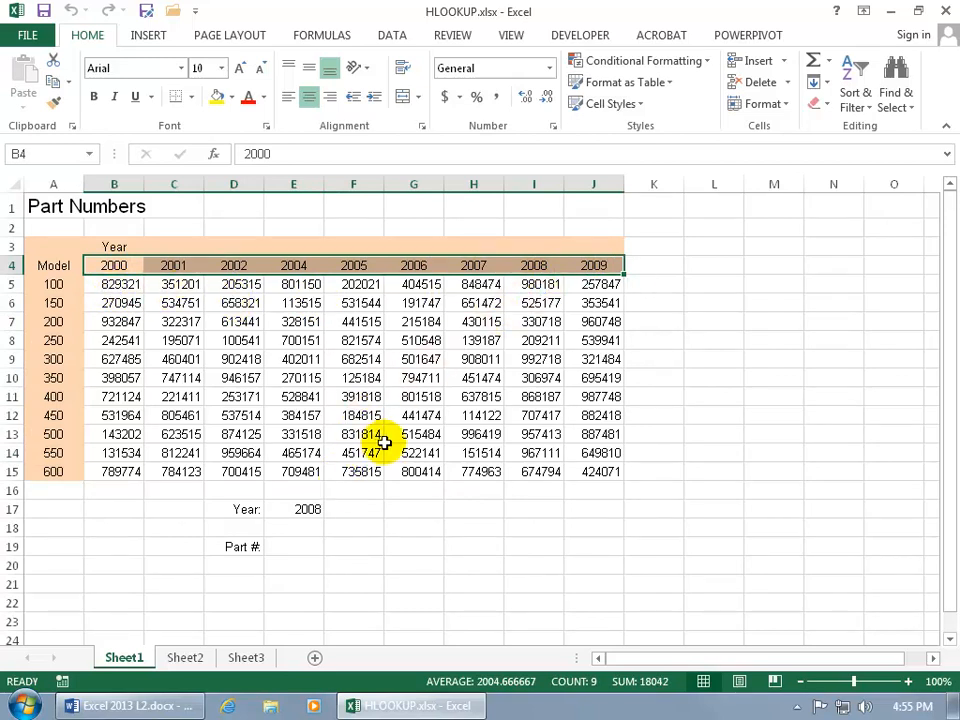
Enter =HLOOKUP(E17,A4:J15,3) in the Part # cell E19 and compare its result with the 2008 entry for model 150.
{"action": "left_click", "coordinate": [296, 550]}
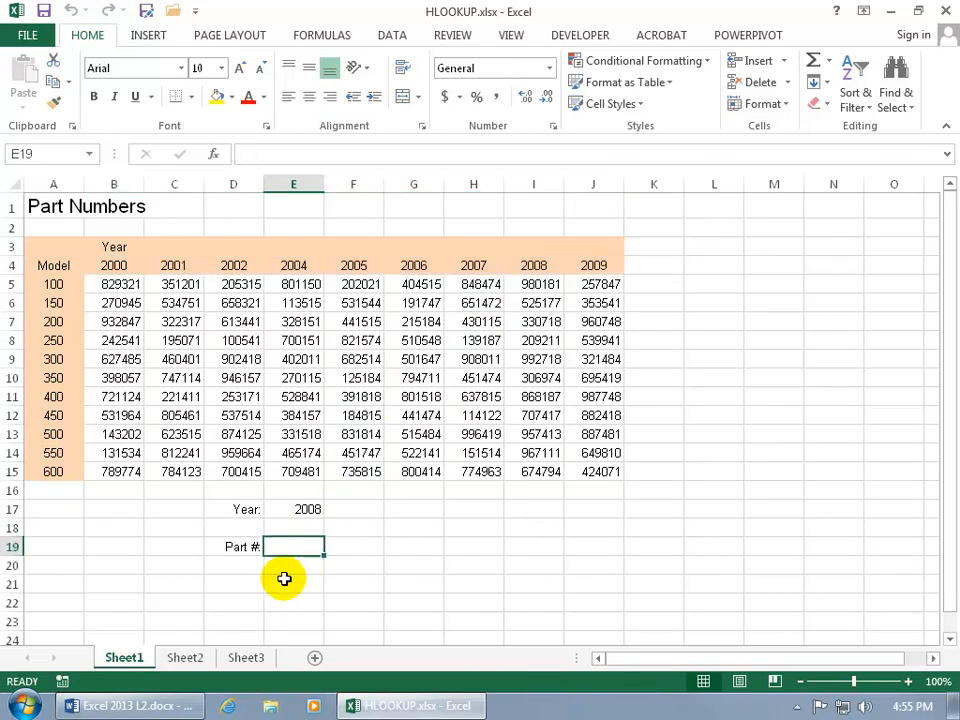
{"action": "type", "text": "="}
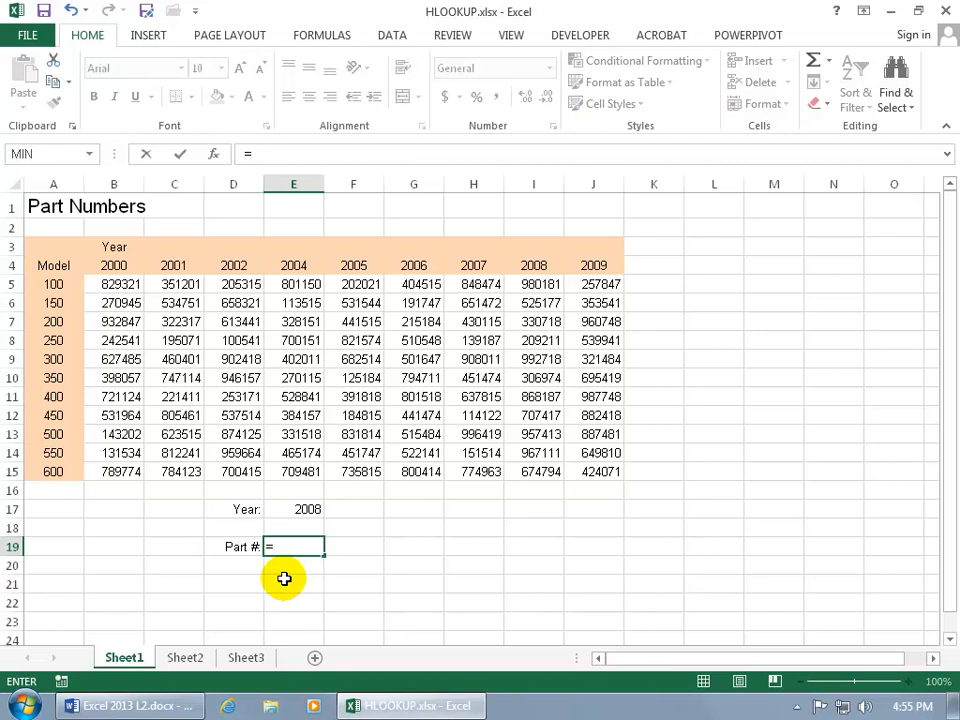
{"action": "type", "text": "hl"}
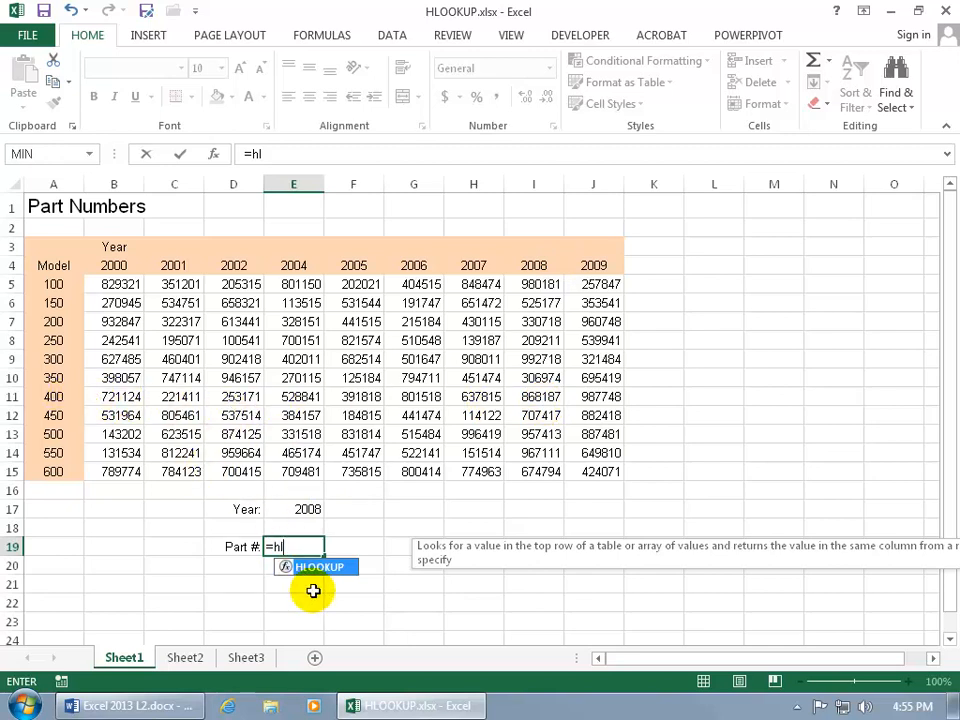
{"action": "key", "text": "Tab"}
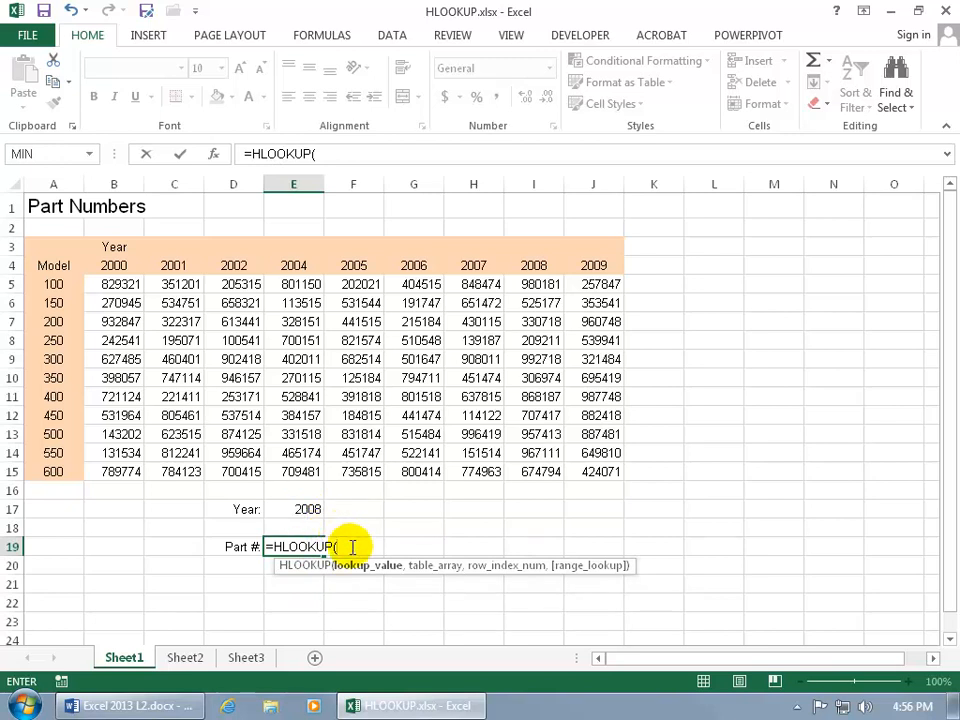
{"action": "left_click", "coordinate": [309, 510]}
{"action": "type", "text": ","}
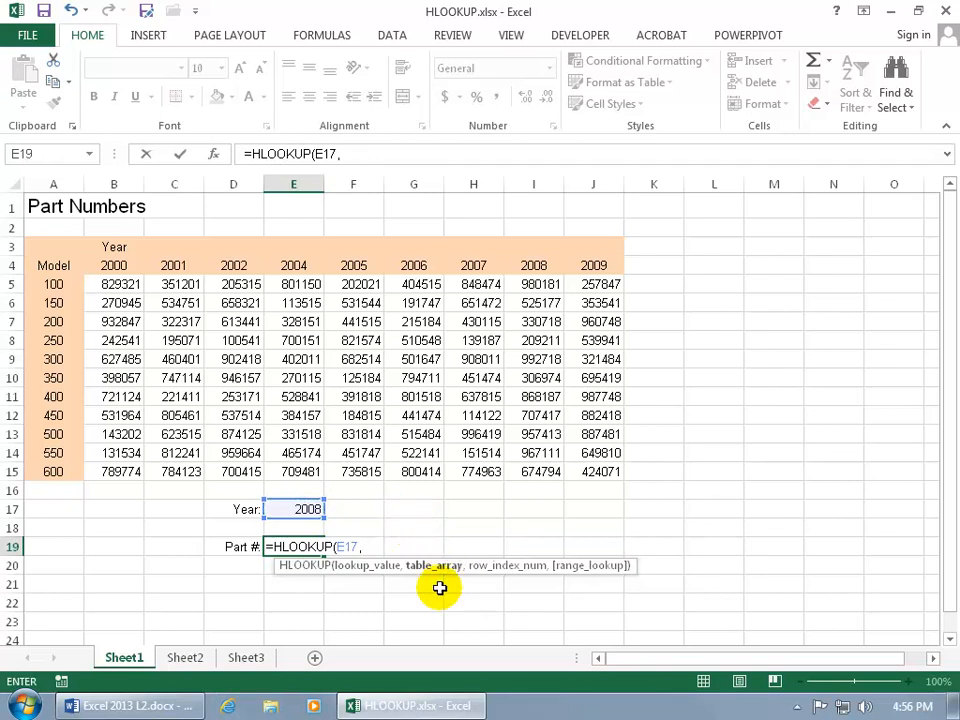
{"action": "type", "text": "a4:"}
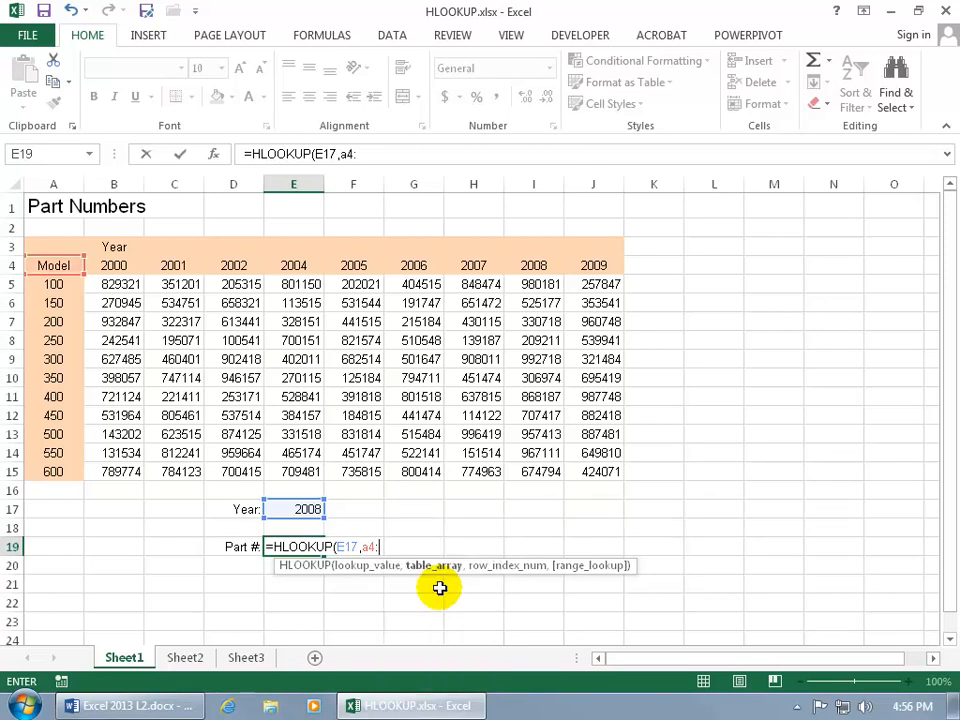
{"action": "type", "text": "j15"}
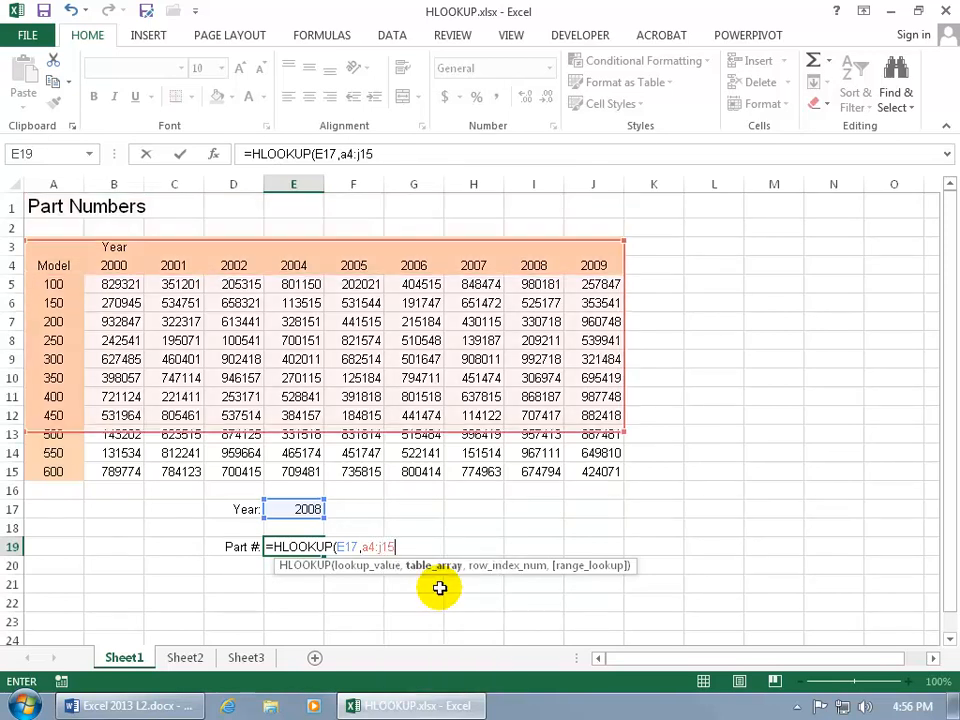
{"action": "type", "text": ","}
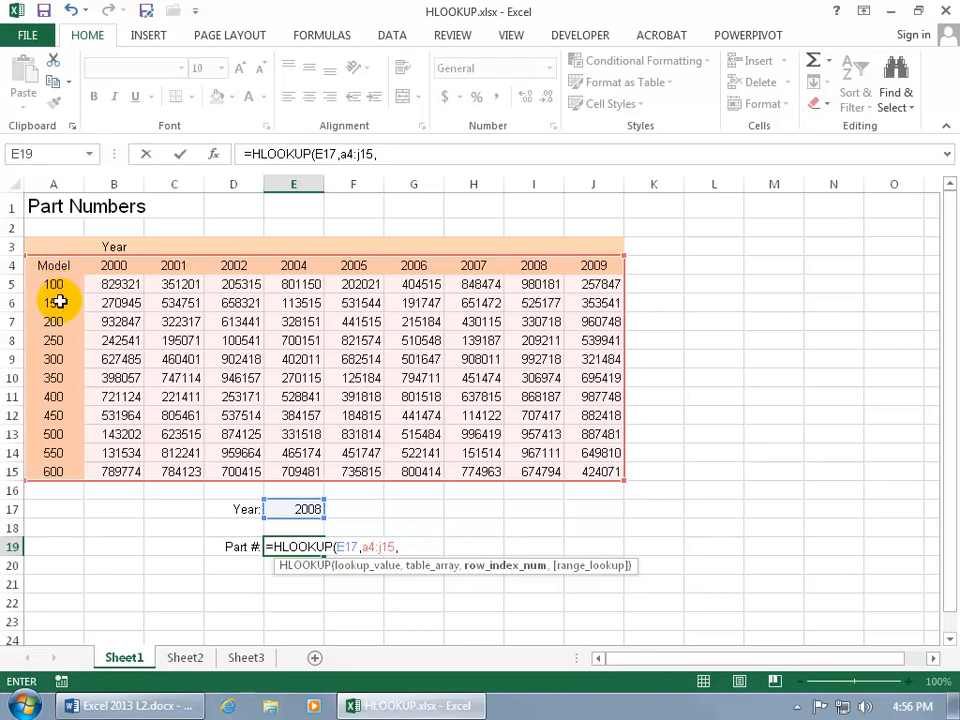
{"action": "type", "text": "3"}
{"action": "key", "text": "Return"}
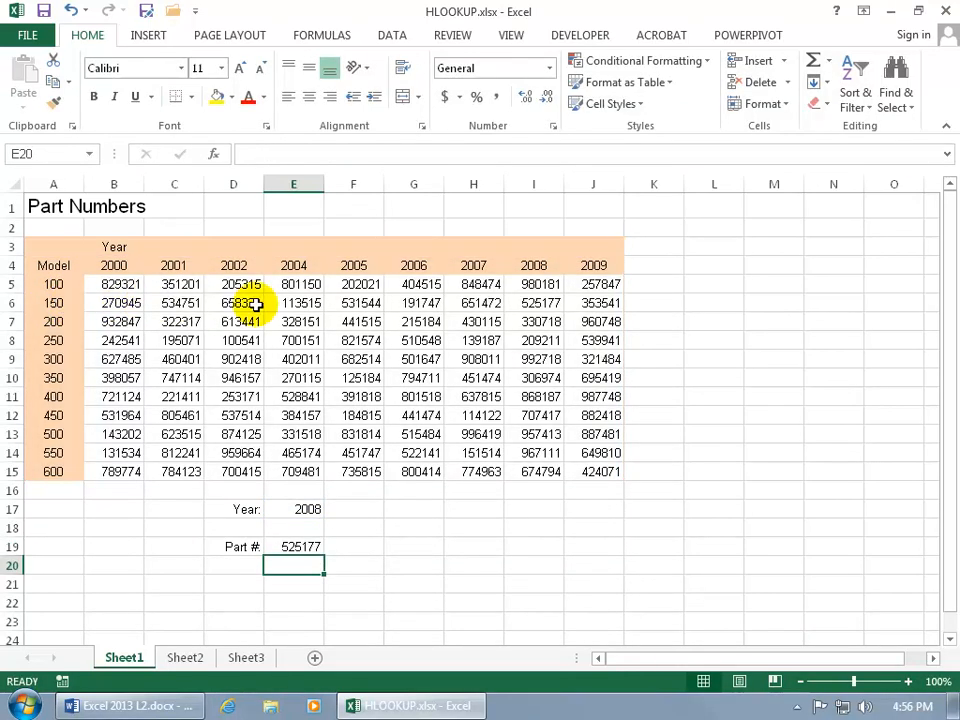
{"action": "left_click", "coordinate": [537, 303]}
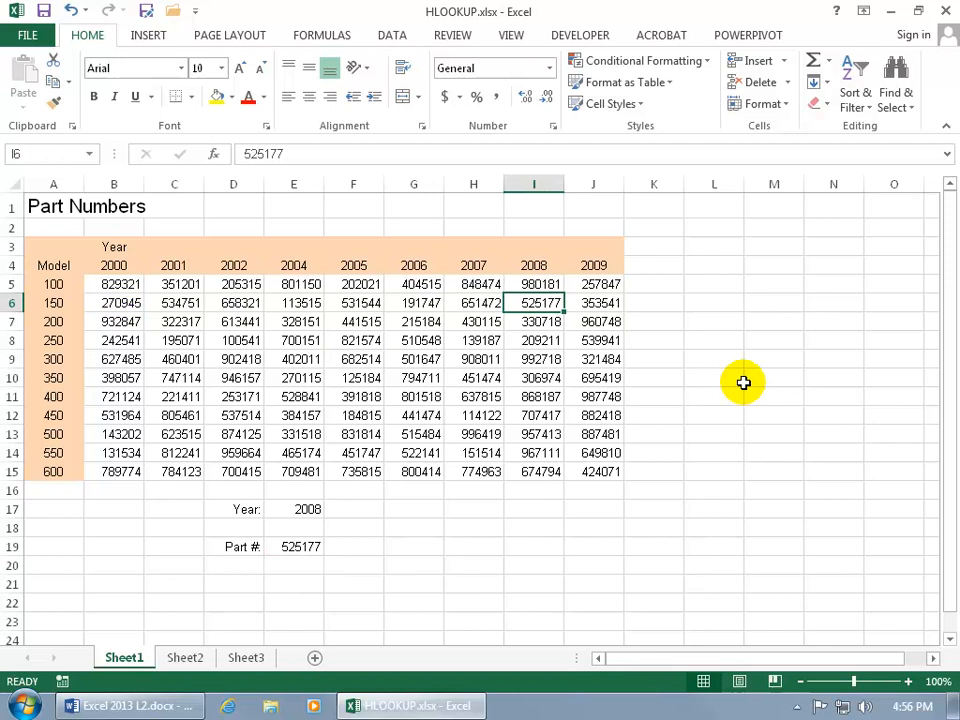
{"action": "left_click", "coordinate": [300, 548]}
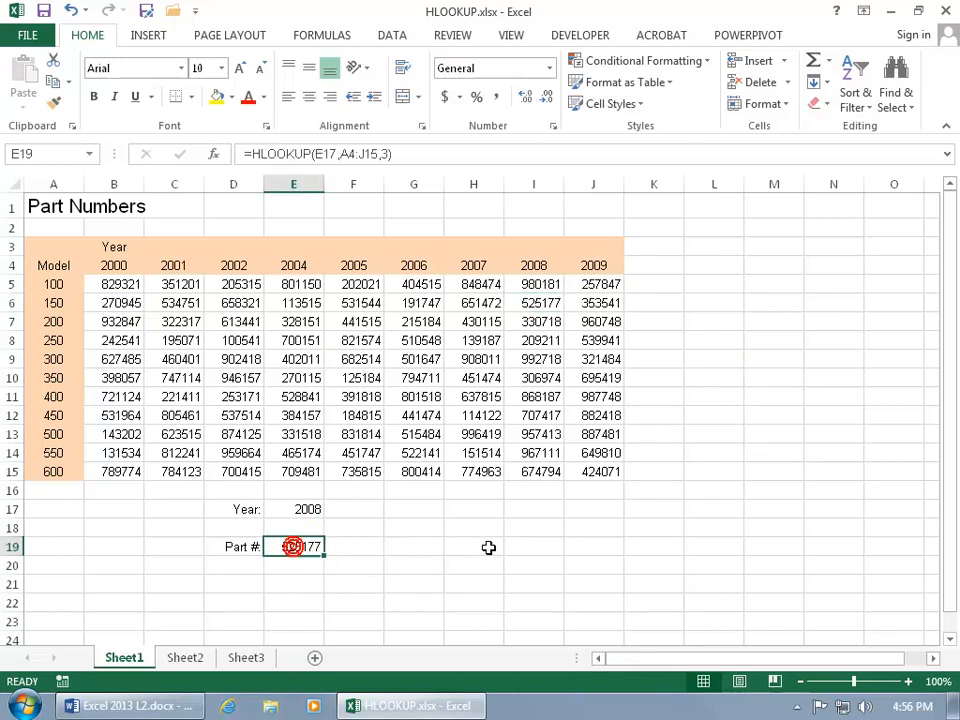
Set the lookup year in E17 to 2009 and check the 2009 entry for model 150 in the table.
{"action": "left_click", "coordinate": [307, 511]}
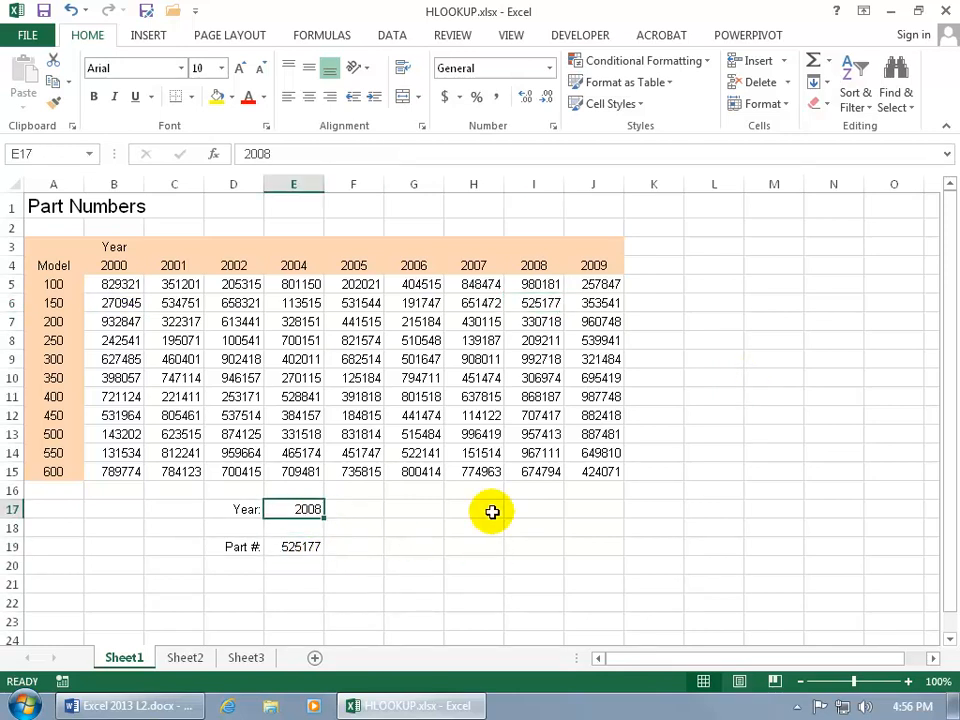
{"action": "type", "text": "2009"}
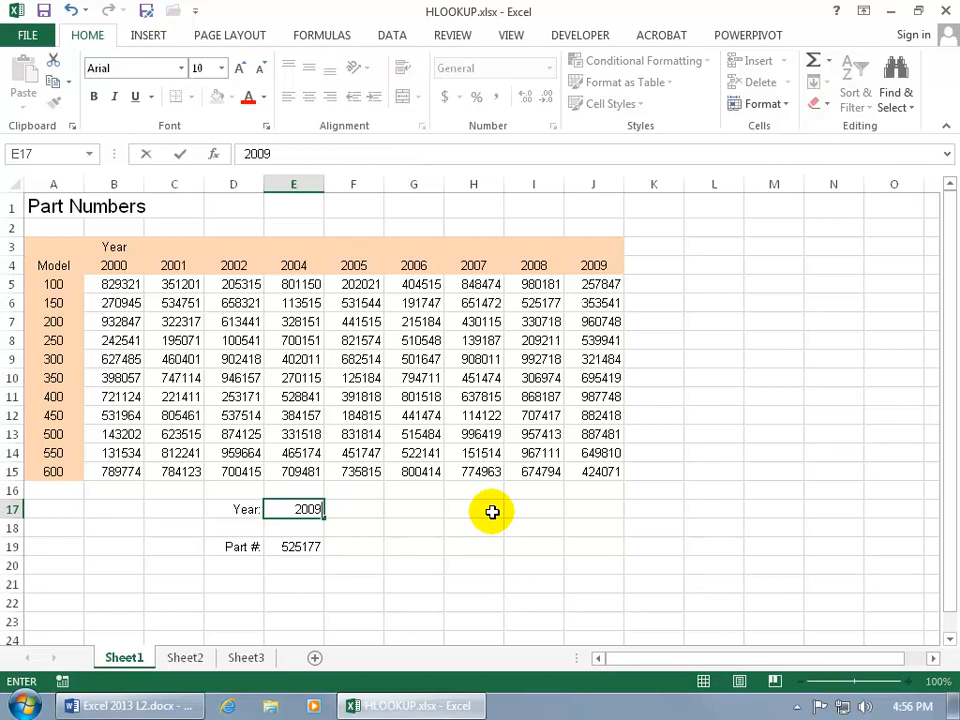
{"action": "key", "text": "Return"}
{"action": "left_click", "coordinate": [606, 304]}
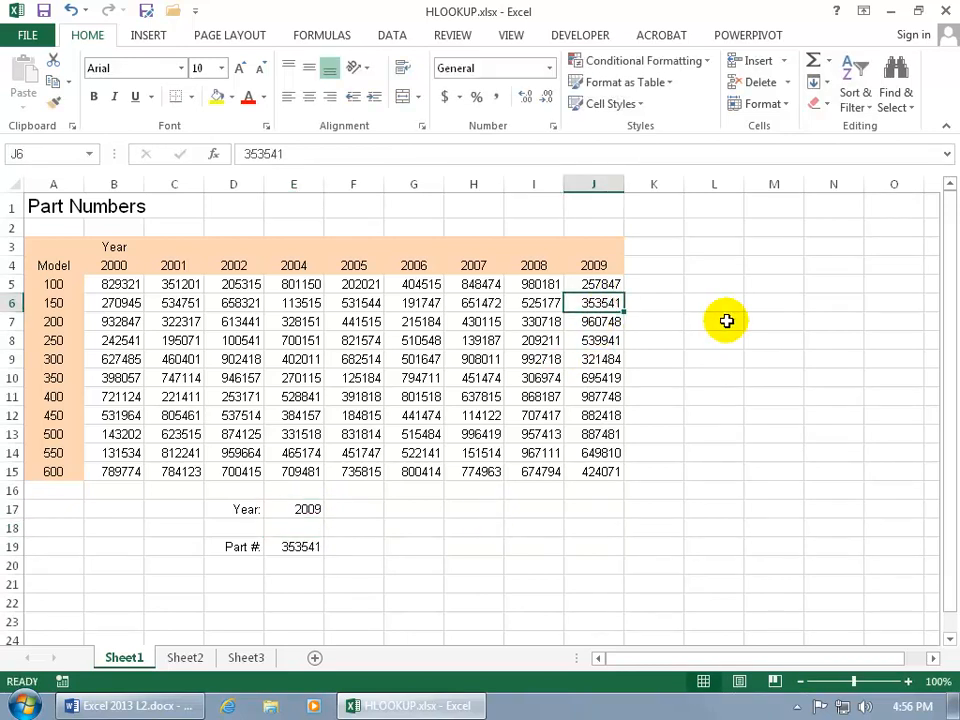
Change the row index in the E19 HLOOKUP formula to 2 and check the 2009 entry for model 100.
{"action": "left_click", "coordinate": [295, 547]}
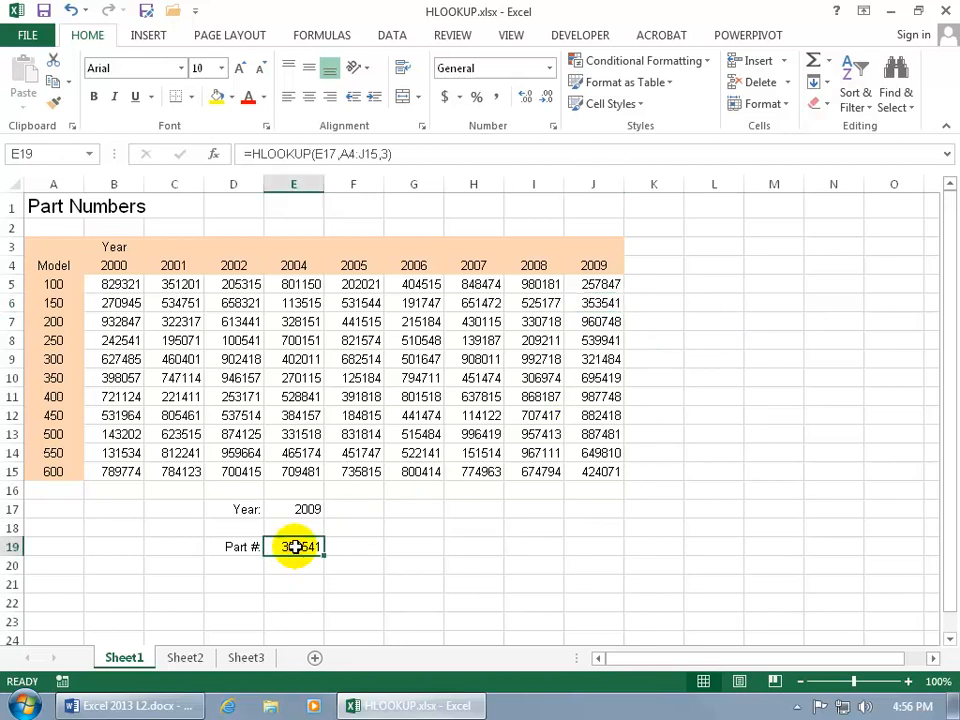
{"action": "double_click", "coordinate": [295, 547]}
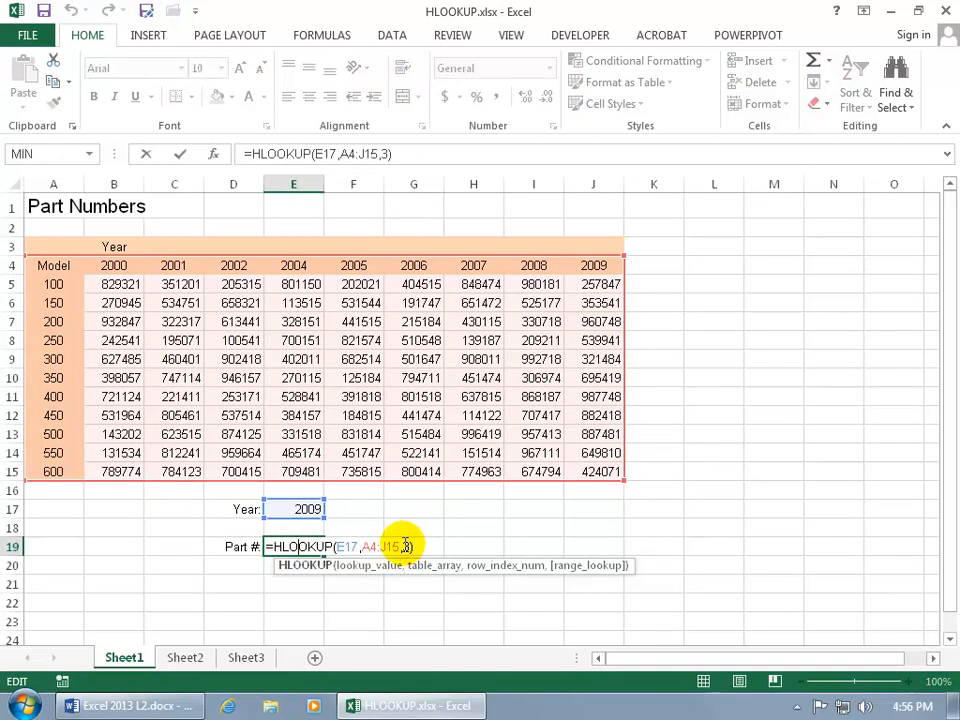
{"action": "left_click", "coordinate": [404, 546]}
{"action": "key", "text": "BackSpace"}
{"action": "type", "text": "2"}
{"action": "key", "text": "Return"}
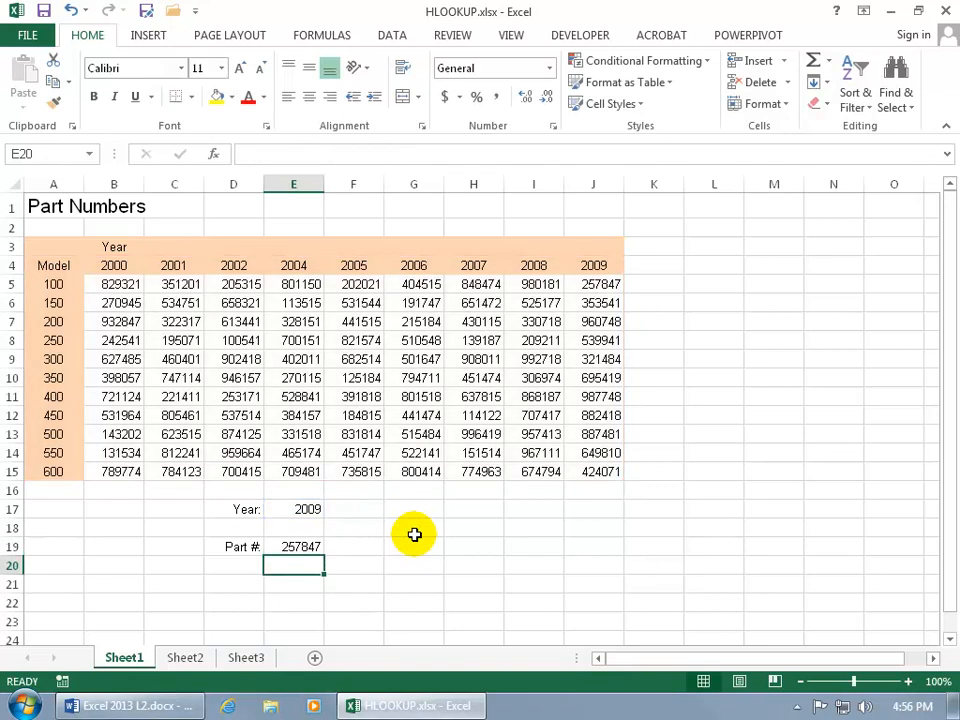
{"action": "left_click", "coordinate": [604, 286]}
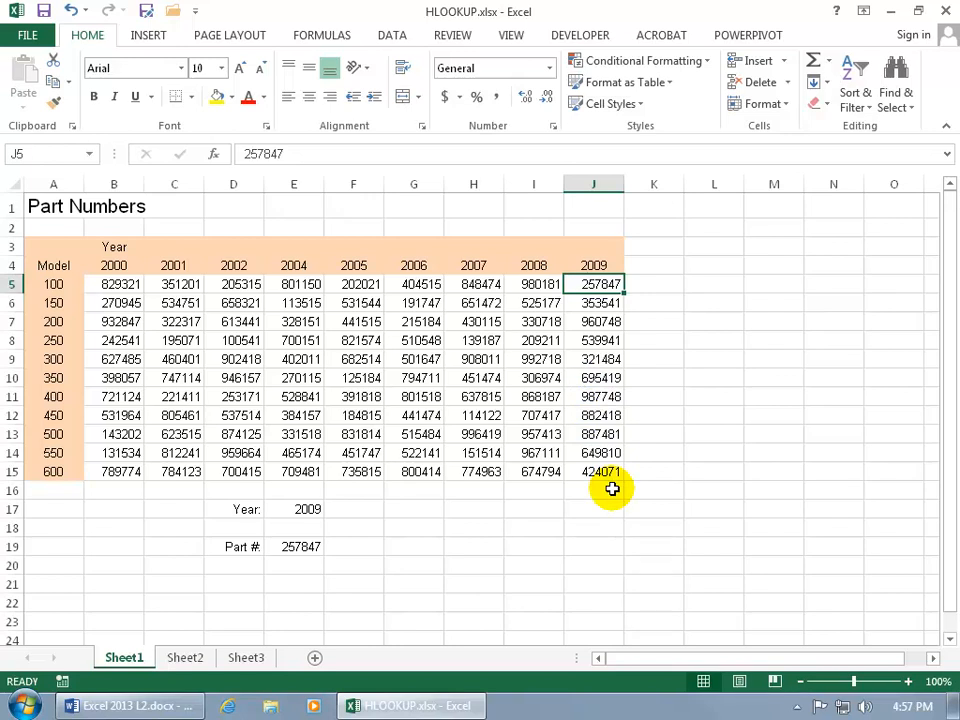
Delete the entire column holding the 2007 part numbers from the sheet.
{"action": "left_click", "coordinate": [311, 511]}
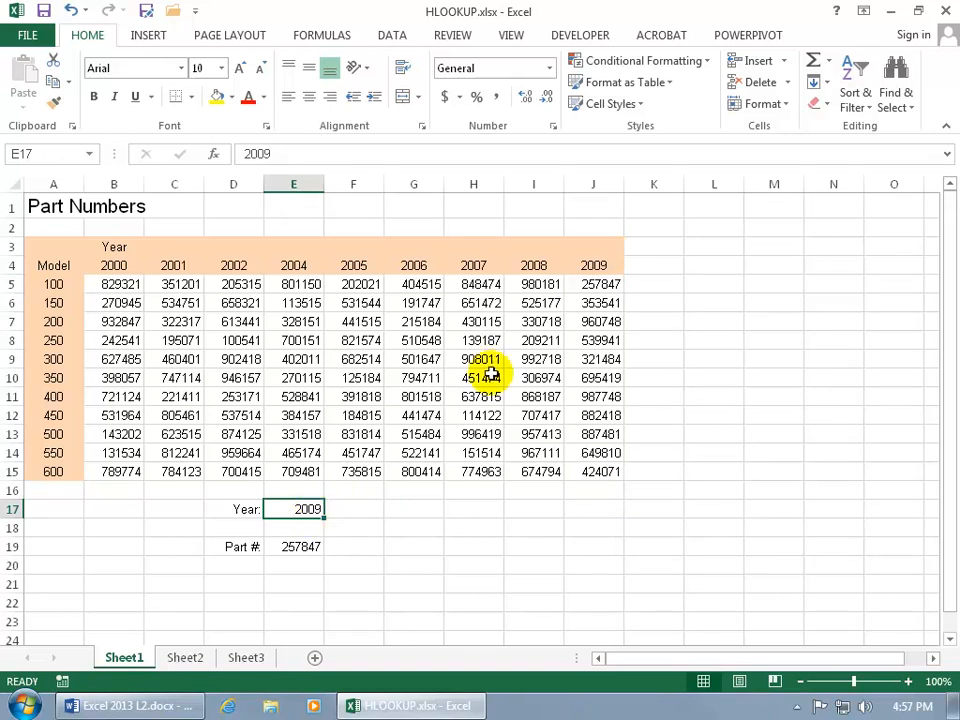
{"action": "left_click", "coordinate": [478, 266]}
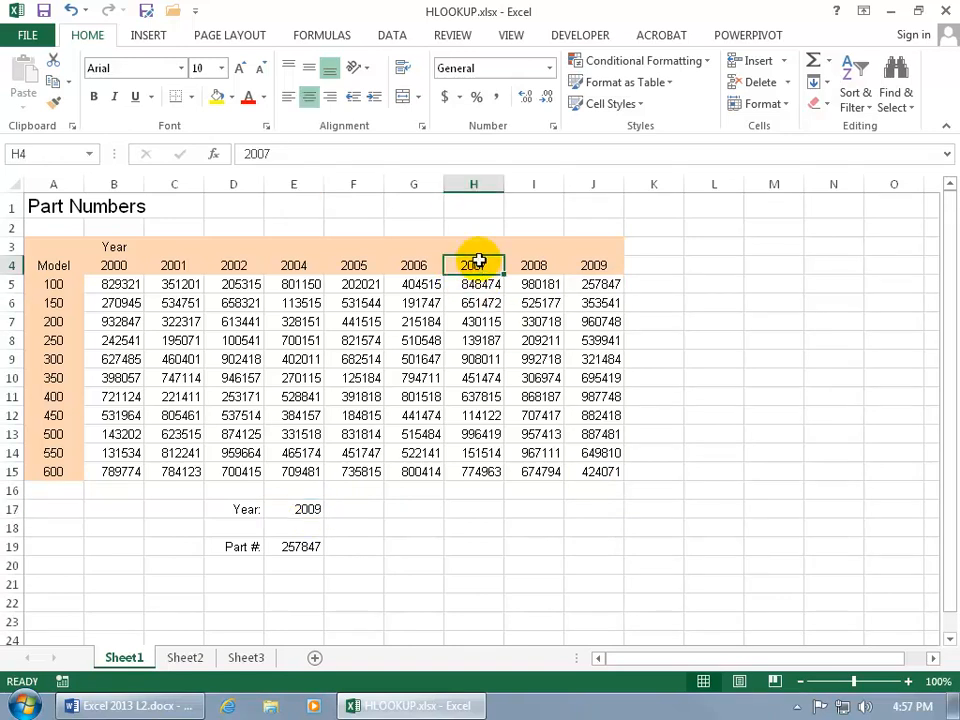
{"action": "right_click", "coordinate": [474, 186]}
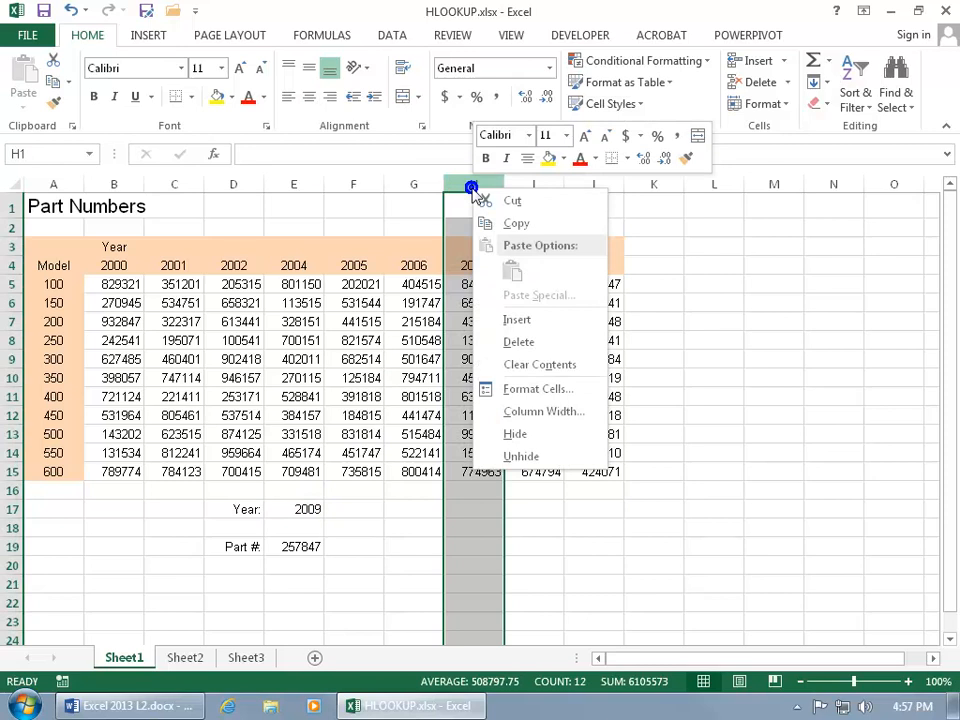
{"action": "left_click", "coordinate": [518, 342]}
Set the lookup year in E17 to 2007 and compare the returned part number with the 2006 and 2008 columns.
{"action": "left_click", "coordinate": [303, 509]}
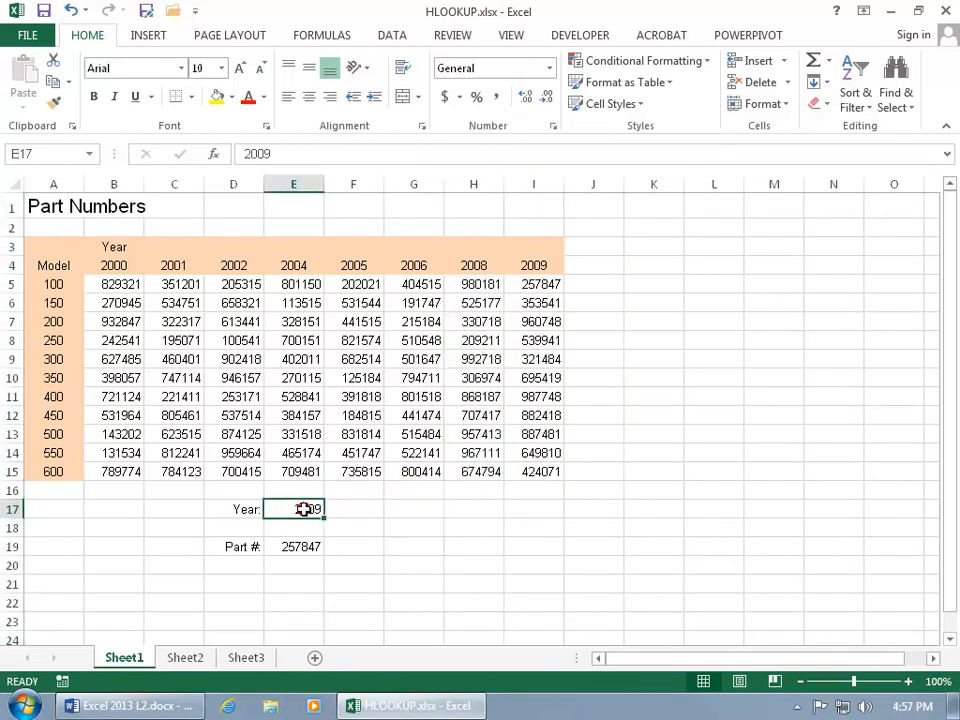
{"action": "type", "text": "2007"}
{"action": "key", "text": "Return"}
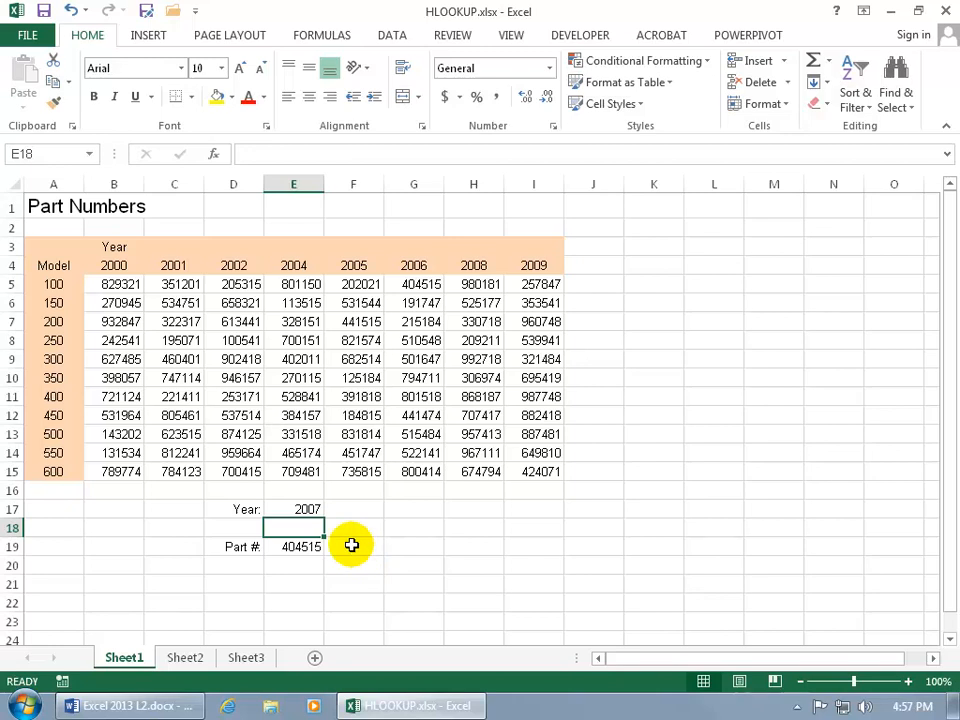
{"action": "left_click", "coordinate": [424, 265]}
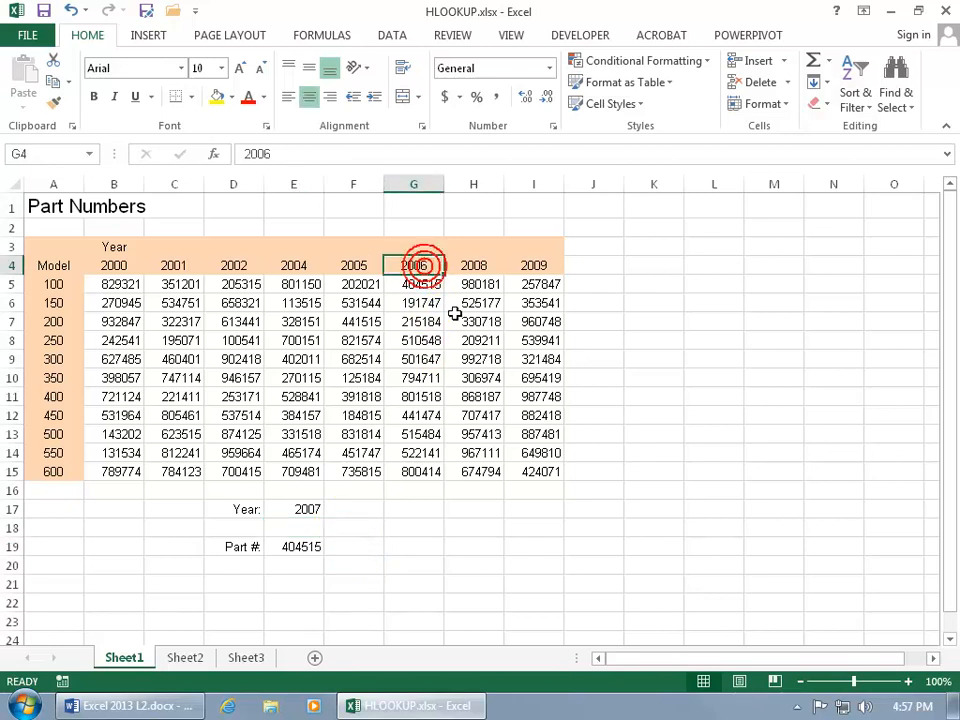
{"action": "left_click", "coordinate": [476, 268]}
{"action": "left_click", "coordinate": [414, 266]}
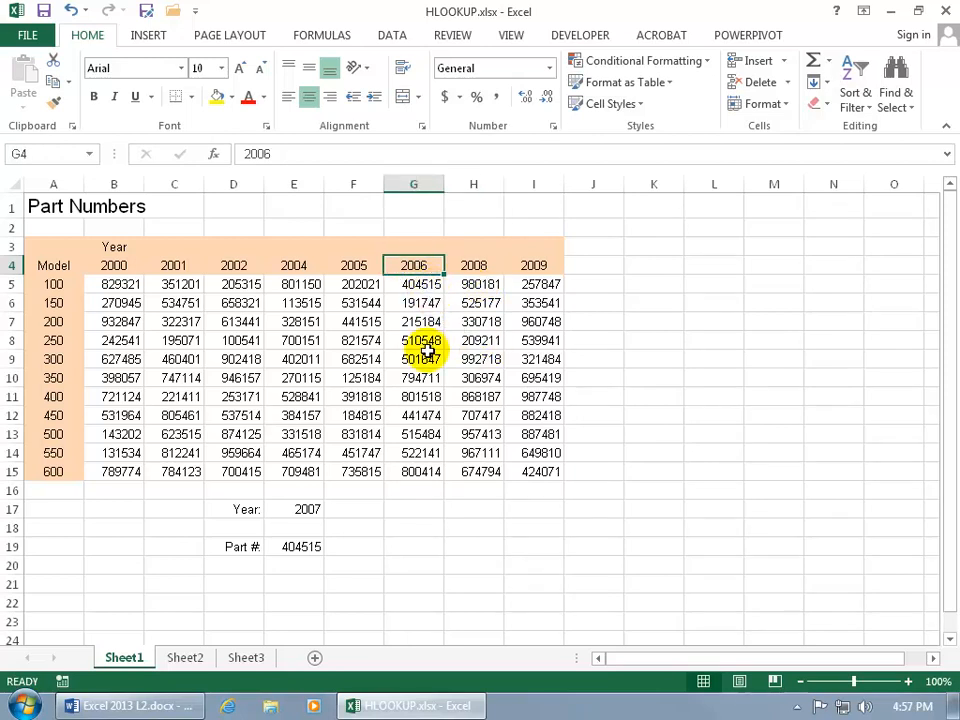
{"action": "left_click", "coordinate": [430, 286]}
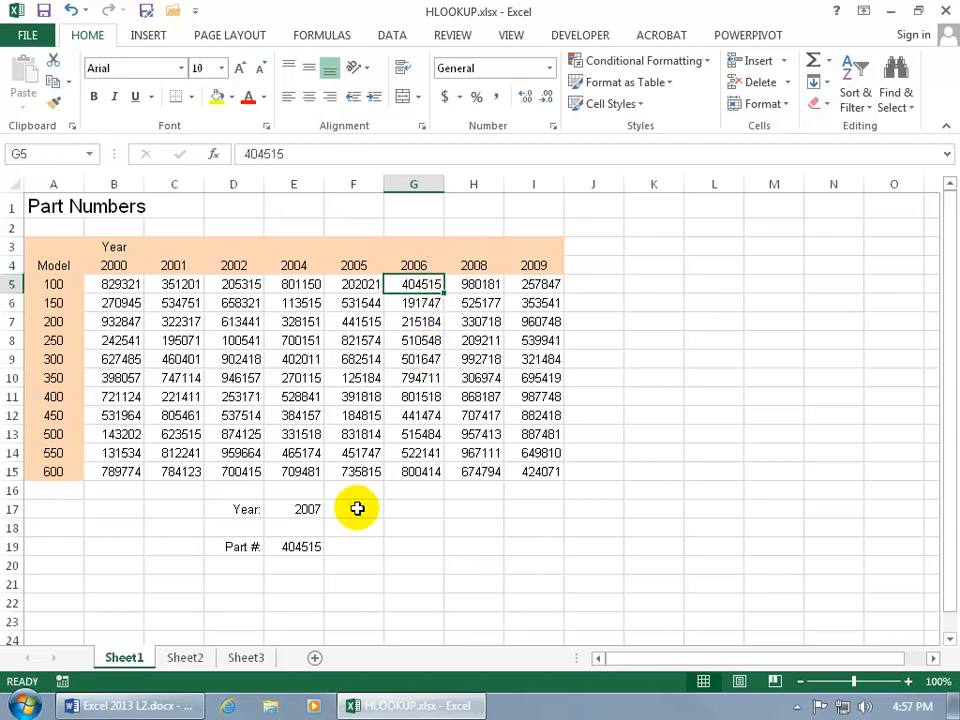
Add FALSE as the range_lookup argument of the E19 HLOOKUP formula to require an exact match.
{"action": "left_click", "coordinate": [300, 546]}
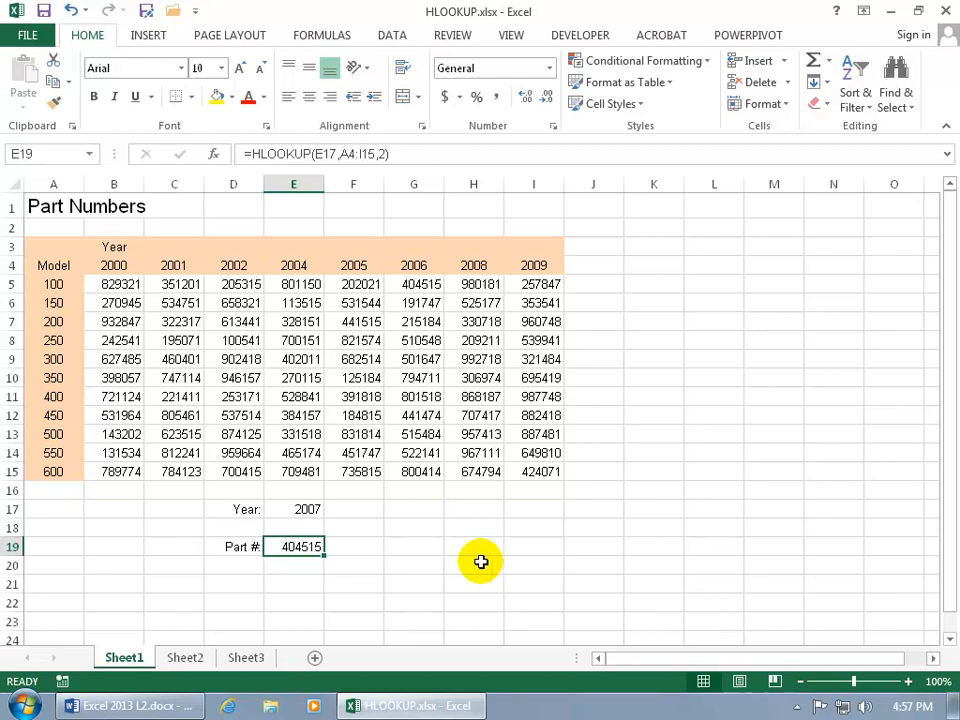
{"action": "double_click", "coordinate": [301, 546]}
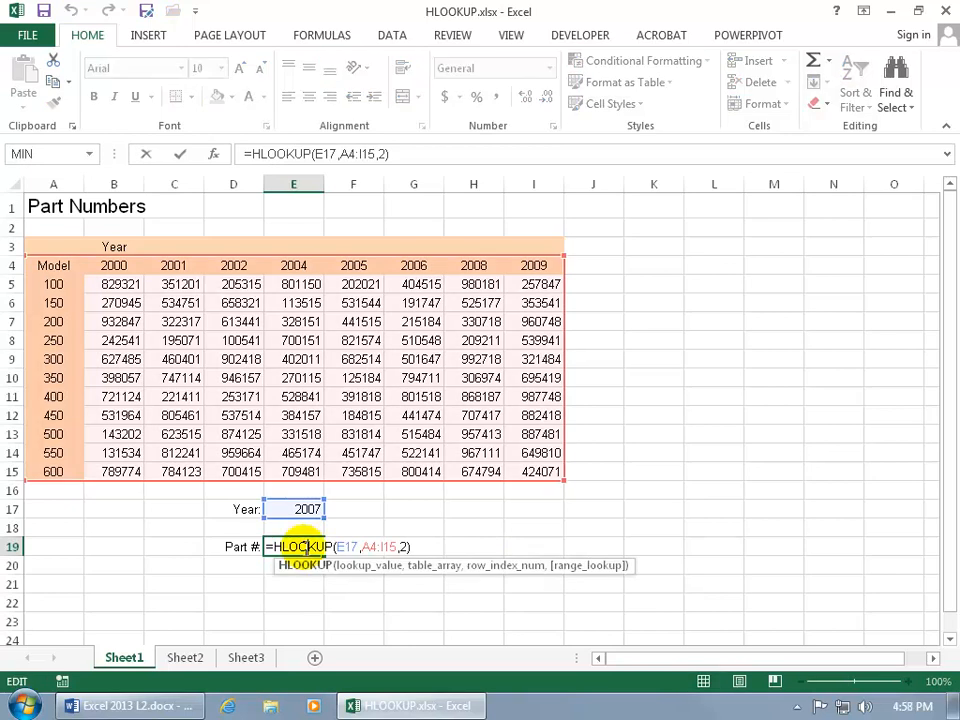
{"action": "left_click", "coordinate": [404, 547]}
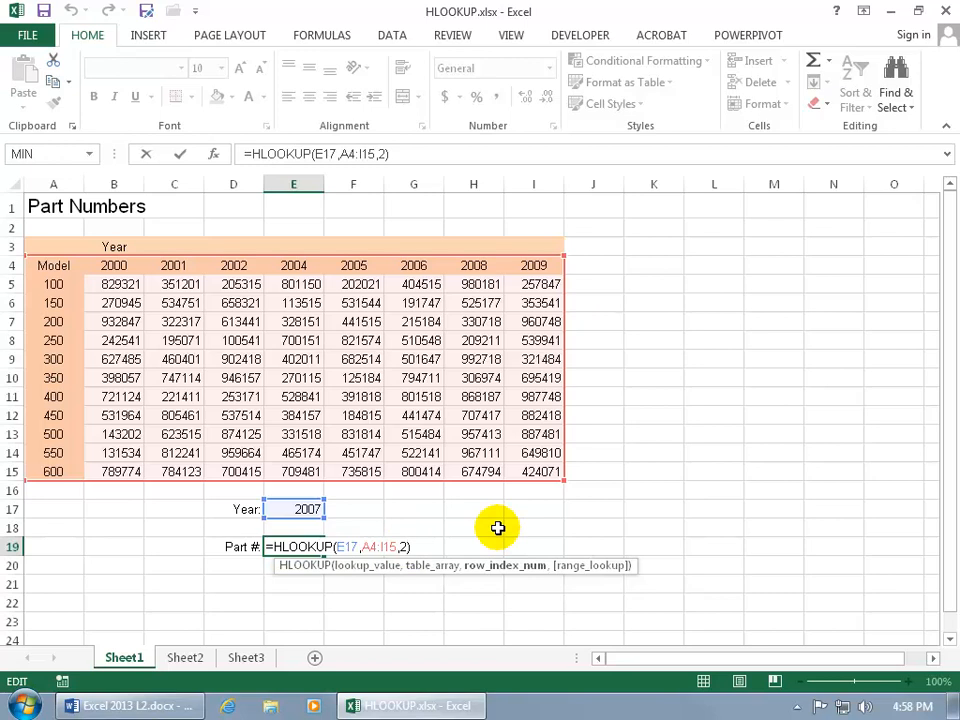
{"action": "type", "text": ","}
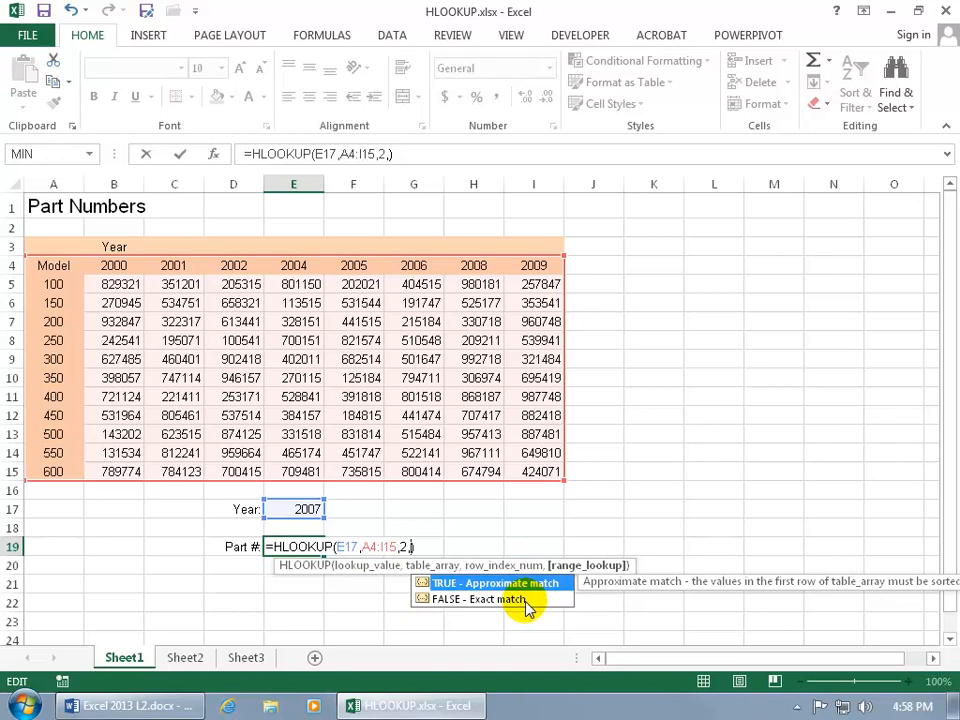
{"action": "double_click", "coordinate": [455, 600]}
{"action": "type", "text": ")"}
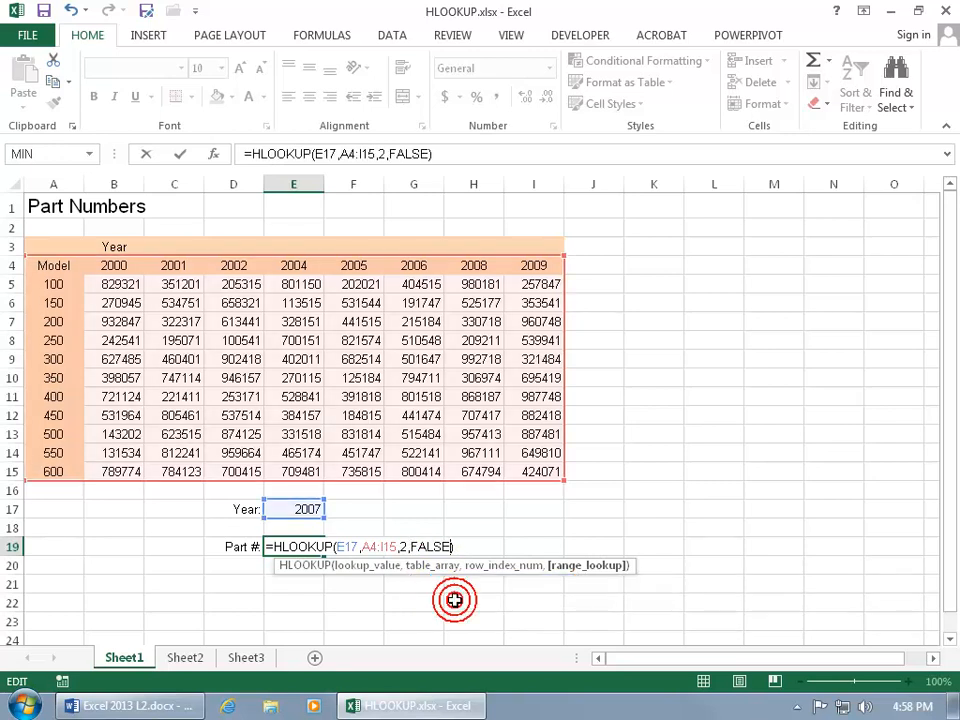
{"action": "key", "text": "Return"}
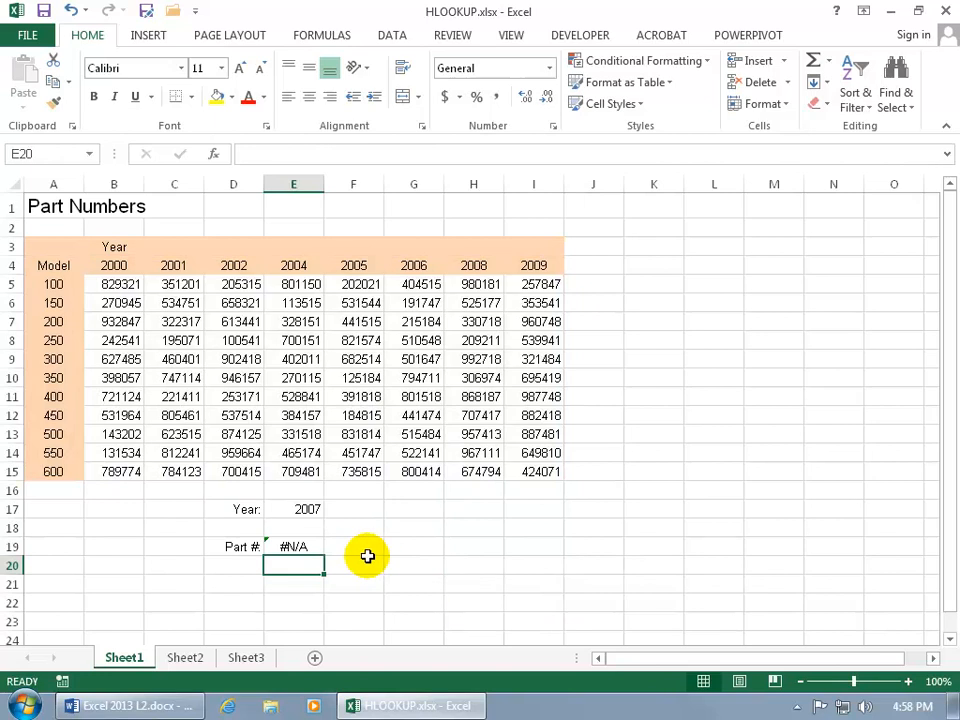
Set the lookup value in E17 to the text "red" to test a non-numeric lookup.
{"action": "left_click", "coordinate": [302, 547]}
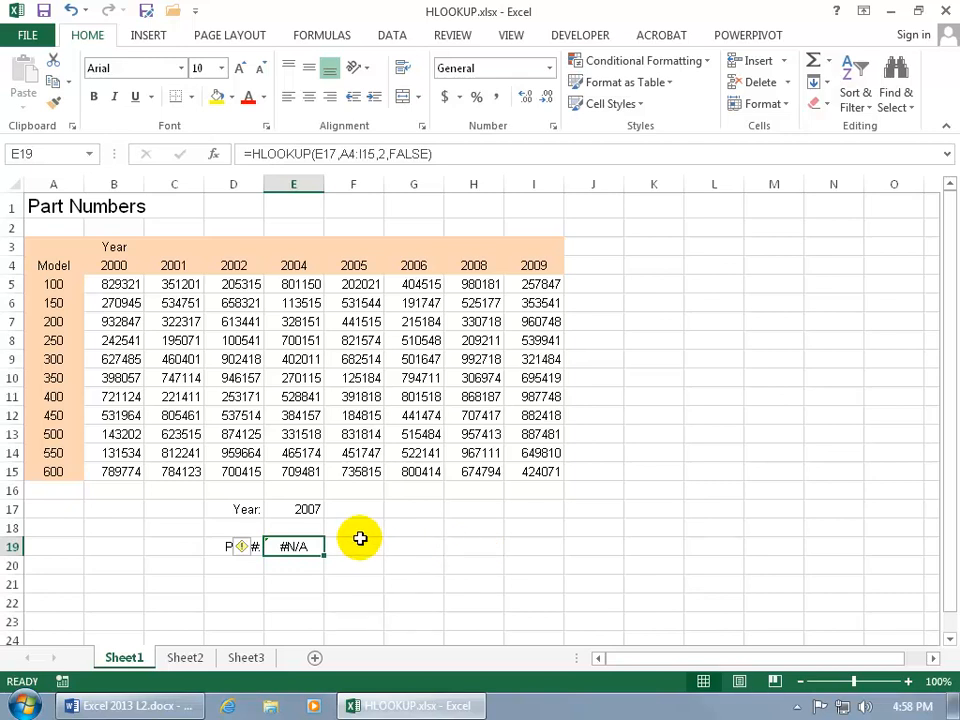
{"action": "left_click", "coordinate": [308, 510]}
{"action": "type", "text": "red"}
{"action": "key", "text": "Return"}
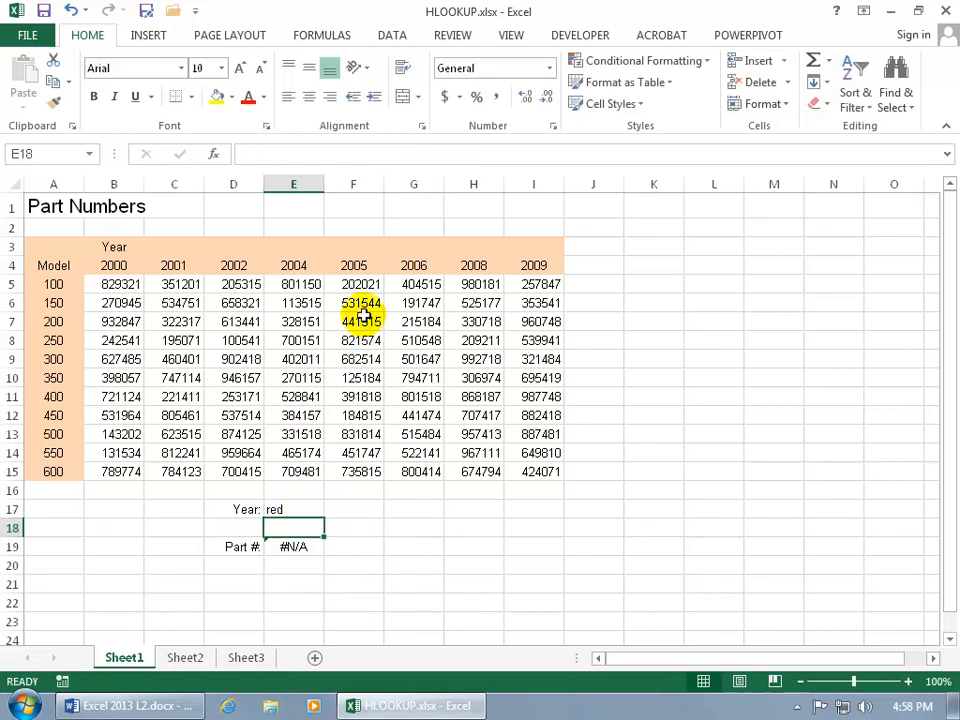
Replace the 2005 column heading in F4 with "red".
{"action": "left_click", "coordinate": [360, 265]}
{"action": "type", "text": "re"}
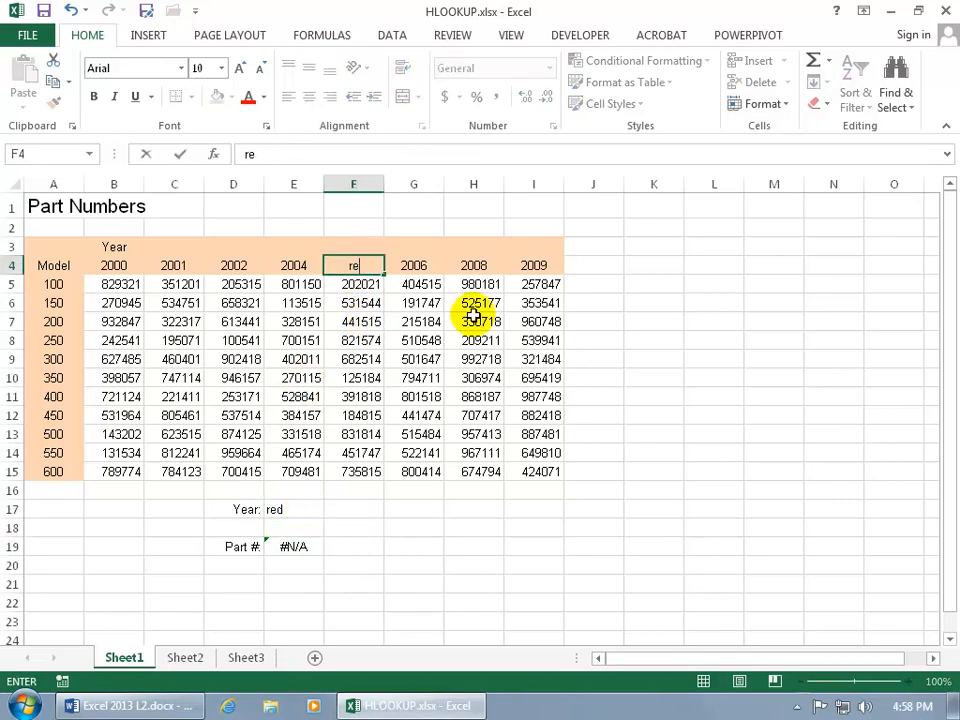
{"action": "type", "text": "d"}
{"action": "key", "text": "Return"}
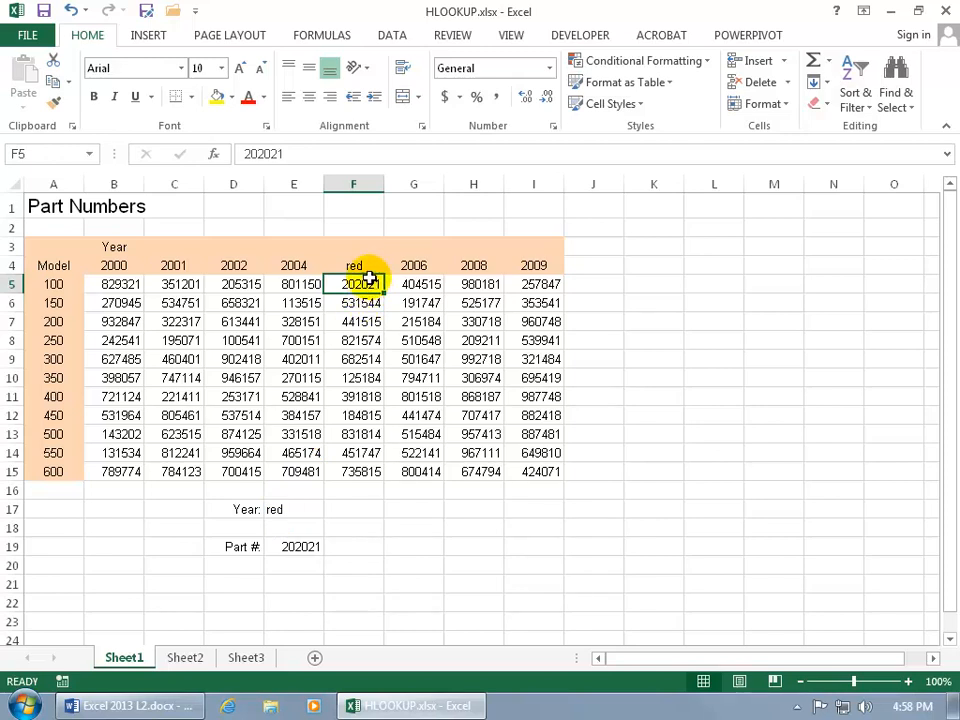
Remove the FALSE argument from the E19 HLOOKUP formula and compare the returned part number with the model 100 entry in F5.
{"action": "double_click", "coordinate": [291, 546]}
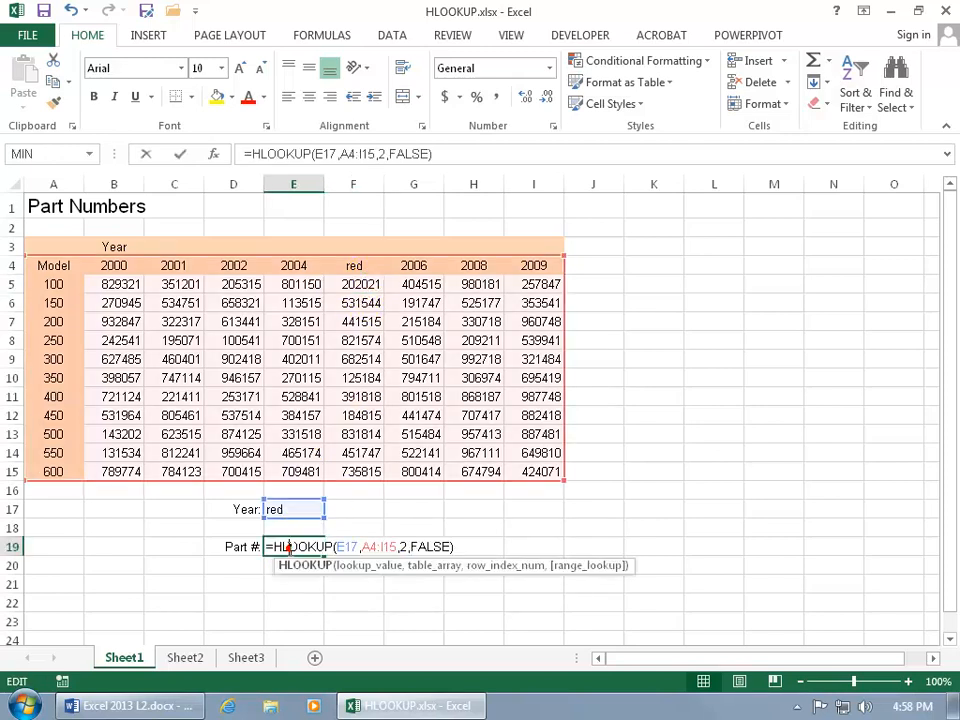
{"action": "left_click", "coordinate": [447, 546]}
{"action": "key", "text": "BackSpace"}
{"action": "key", "text": "BackSpace"}
{"action": "key", "text": "BackSpace"}
{"action": "key", "text": "BackSpace"}
{"action": "key", "text": "BackSpace"}
{"action": "key", "text": "BackSpace"}
{"action": "key", "text": "Return"}
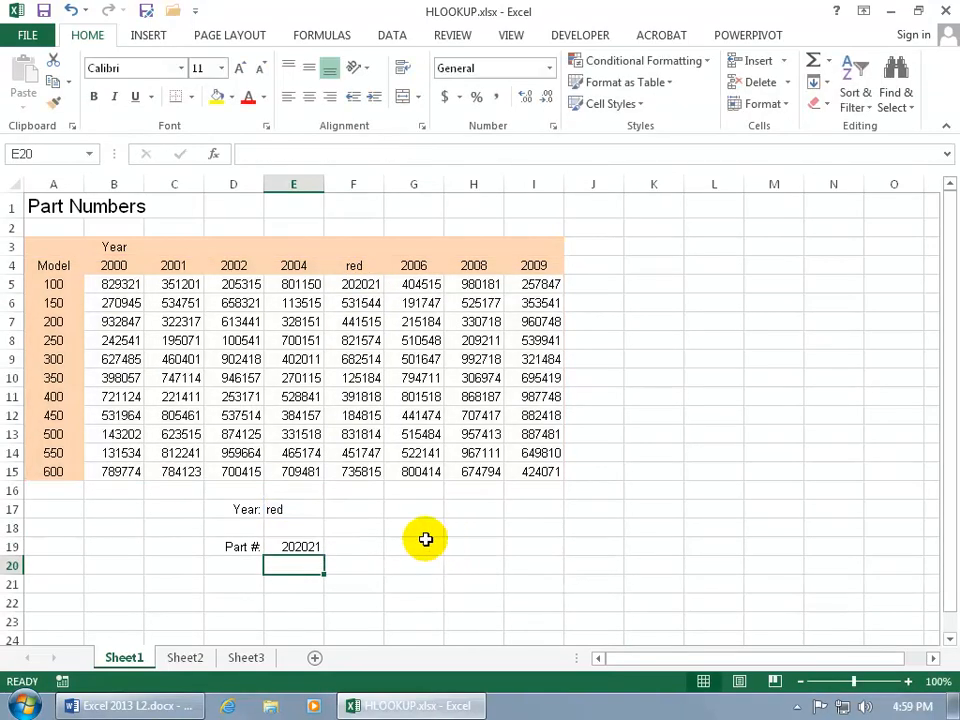
{"action": "left_click", "coordinate": [300, 546]}
{"action": "left_click", "coordinate": [365, 283]}
{"action": "left_click", "coordinate": [365, 283]}
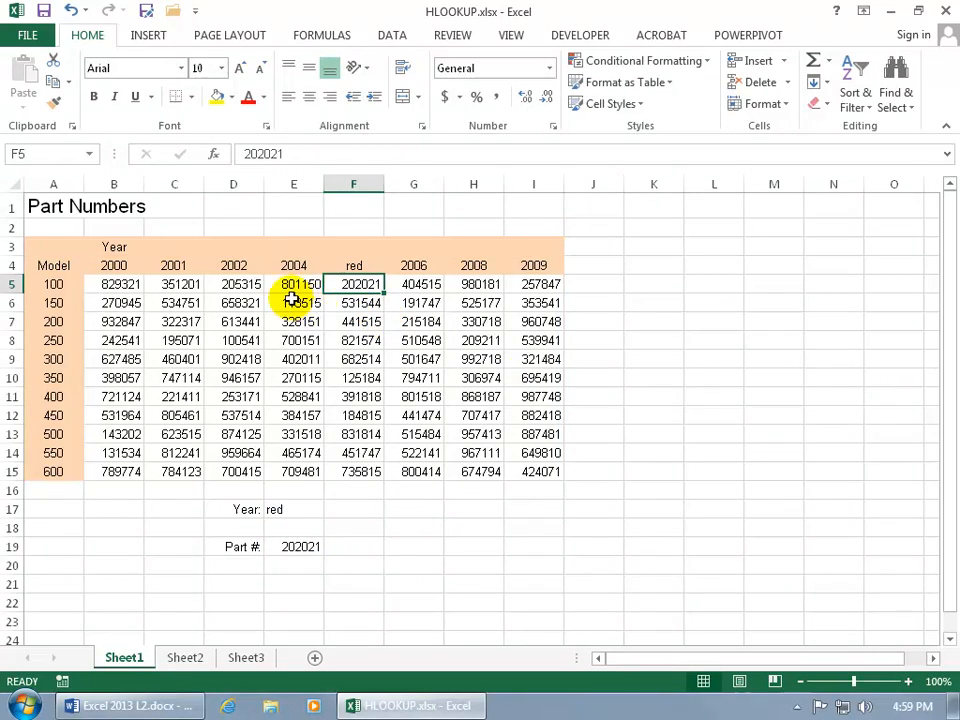
Replace the part number label in D19 with model 100 and enter 150 and 200 in D20 and D21.
{"action": "left_click", "coordinate": [242, 547]}
{"action": "type", "text": "100"}
{"action": "key", "text": "Return"}
{"action": "type", "text": "150"}
{"action": "key", "text": "Return"}
{"action": "type", "text": "200"}
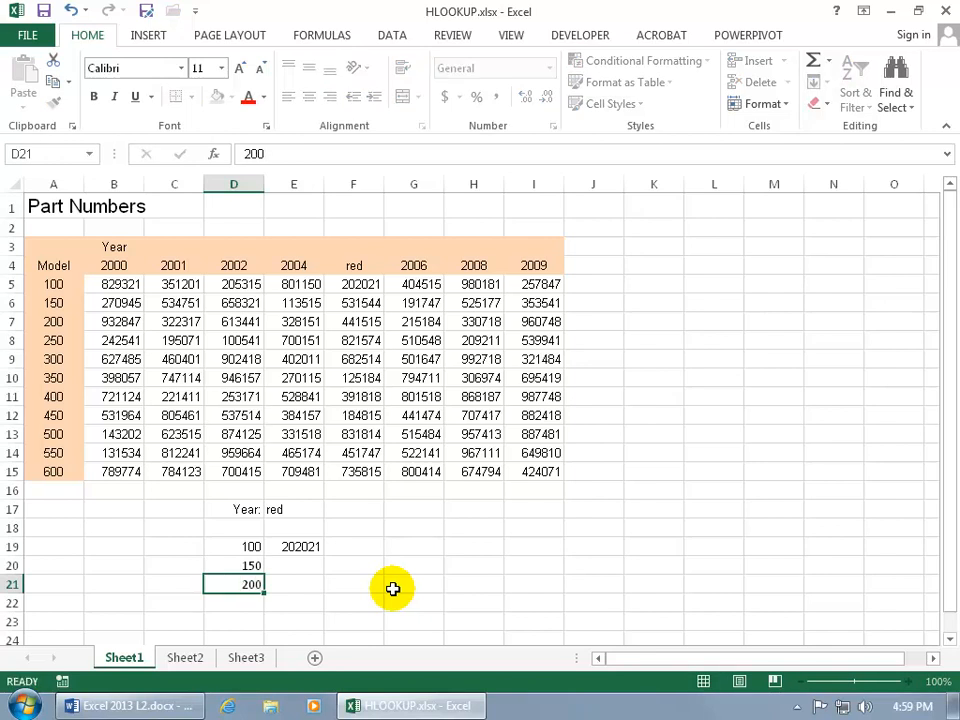
{"action": "key", "text": "Return"}
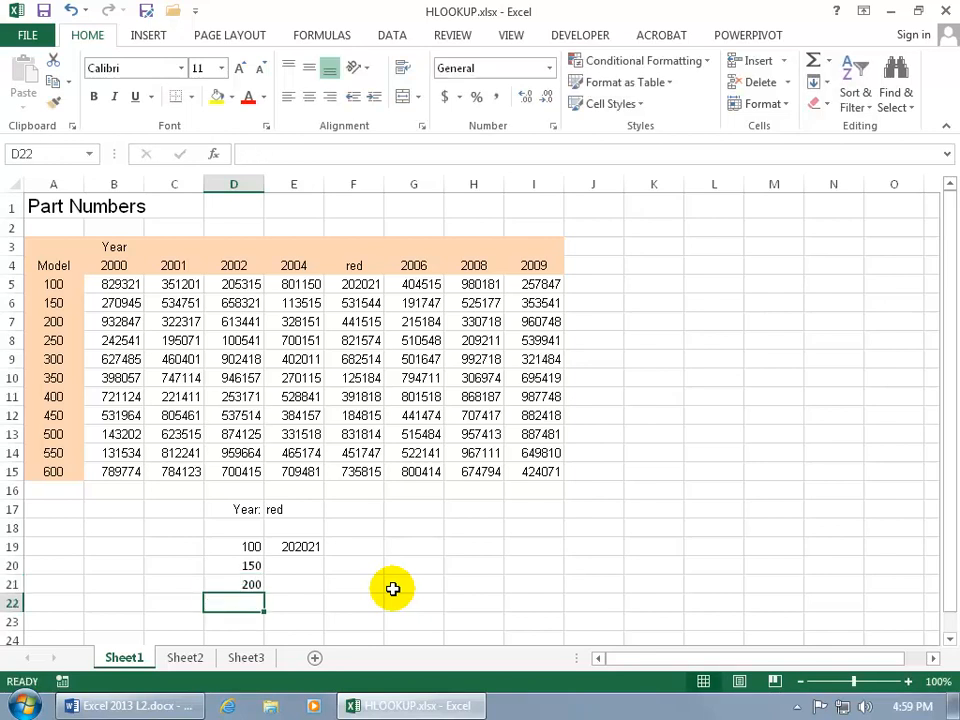
Restore the column heading in F4 to 2005 and set the lookup year in E17 to 2005.
{"action": "double_click", "coordinate": [304, 546]}
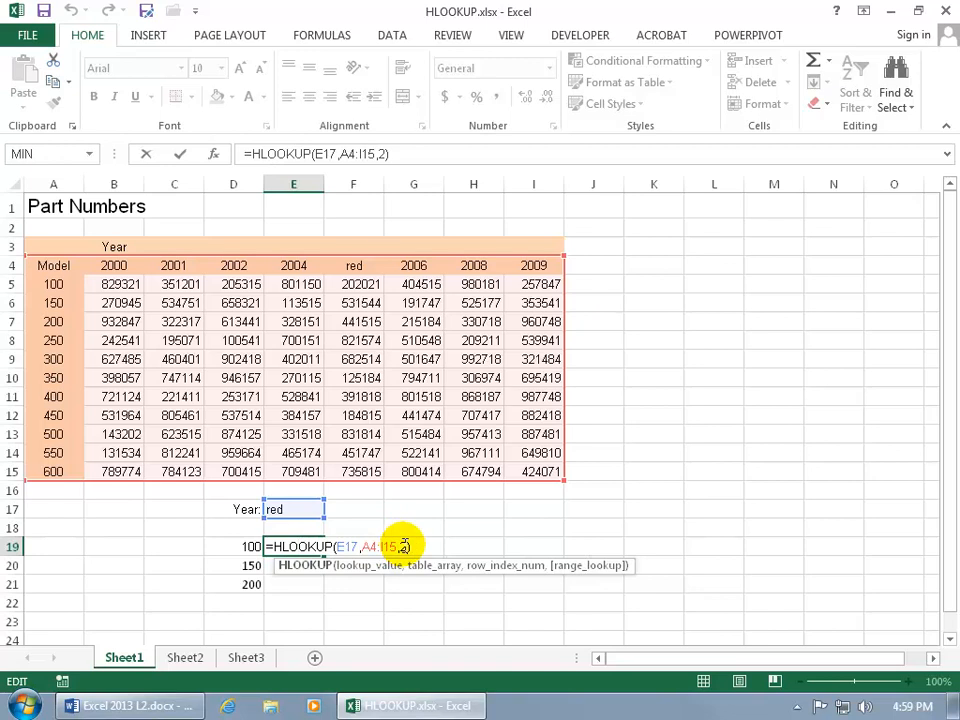
{"action": "key", "text": "Escape"}
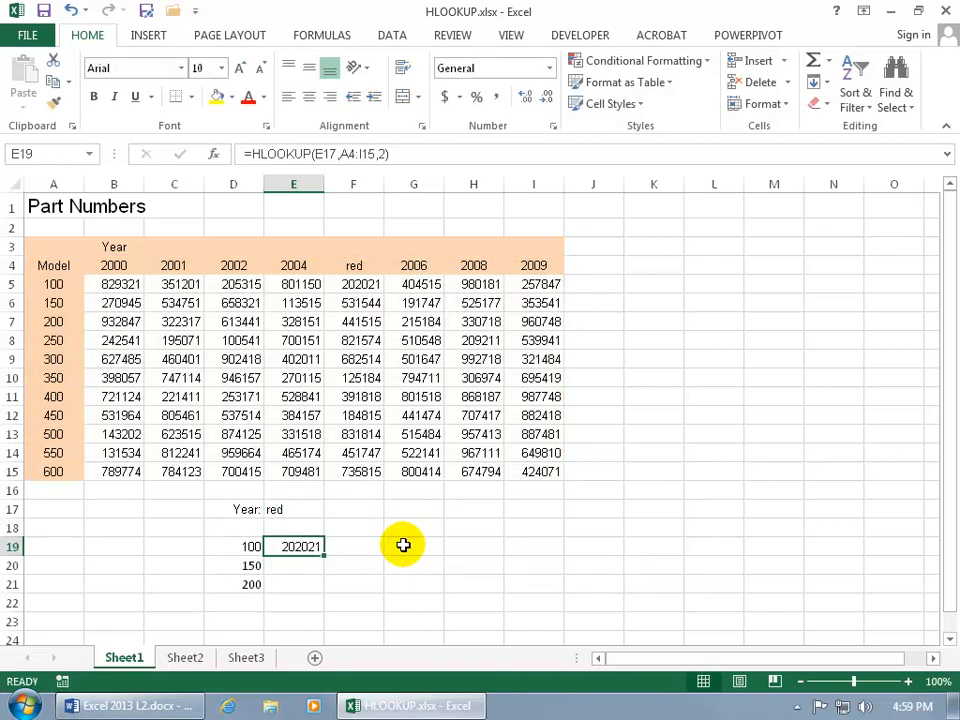
{"action": "left_click", "coordinate": [288, 510]}
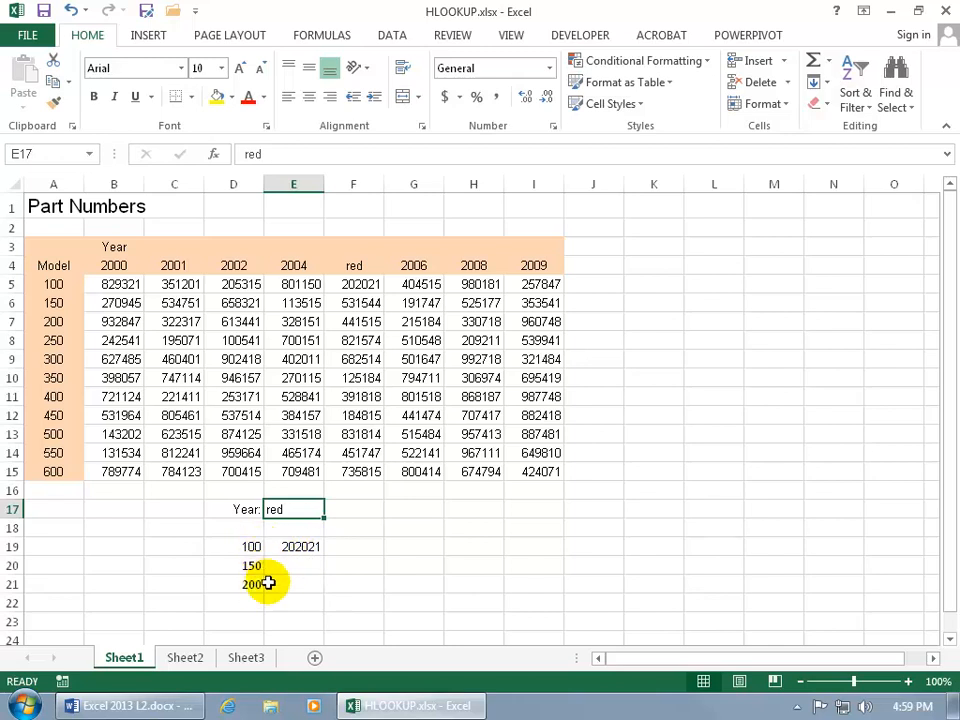
{"action": "left_click", "coordinate": [354, 265]}
{"action": "type", "text": "2005"}
{"action": "key", "text": "Return"}
{"action": "left_click", "coordinate": [304, 509]}
{"action": "left_click", "coordinate": [304, 509]}
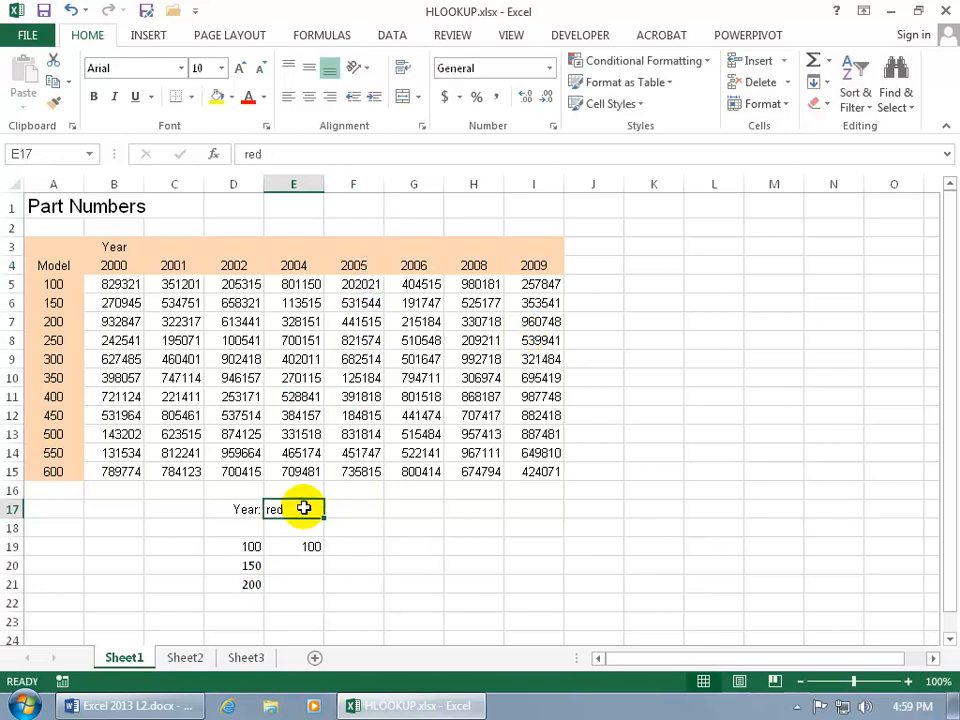
{"action": "type", "text": "2005"}
{"action": "key", "text": "Return"}
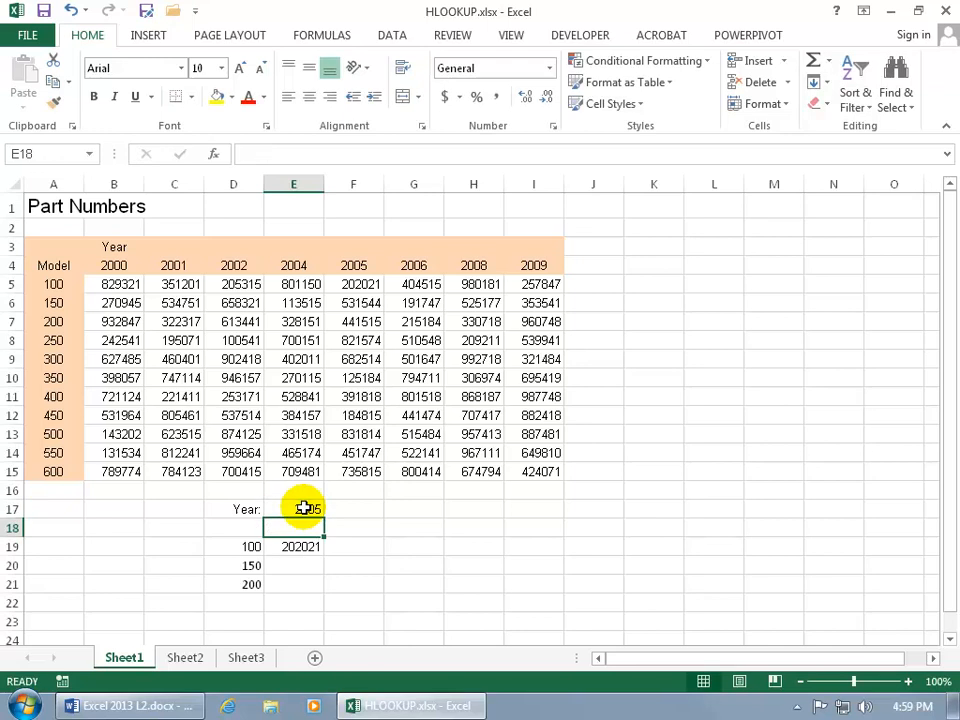
Compare the E19 result with the 2005 entry for model 100, and examine year cell E17 and the empty result cells E20:E21.
{"action": "left_click", "coordinate": [371, 287]}
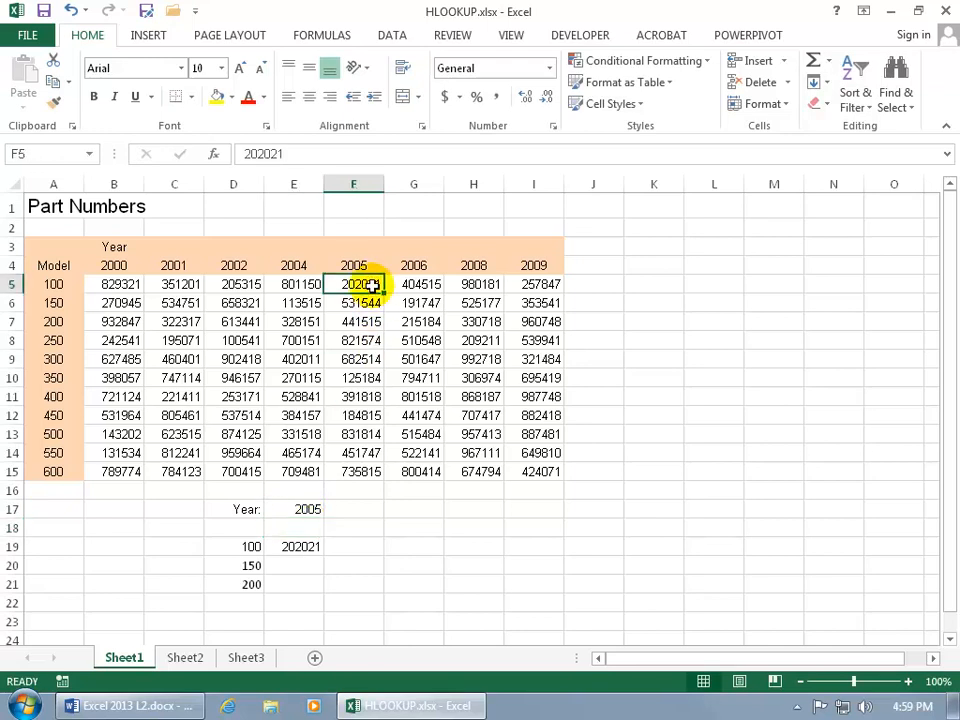
{"action": "left_click", "coordinate": [312, 546]}
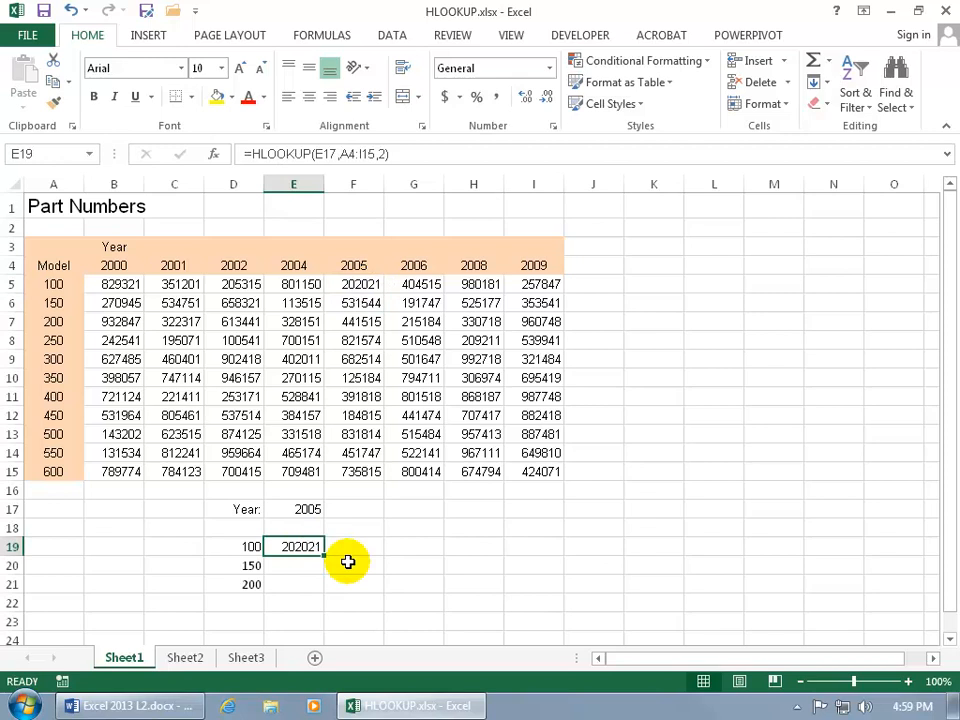
{"action": "left_click", "coordinate": [306, 568]}
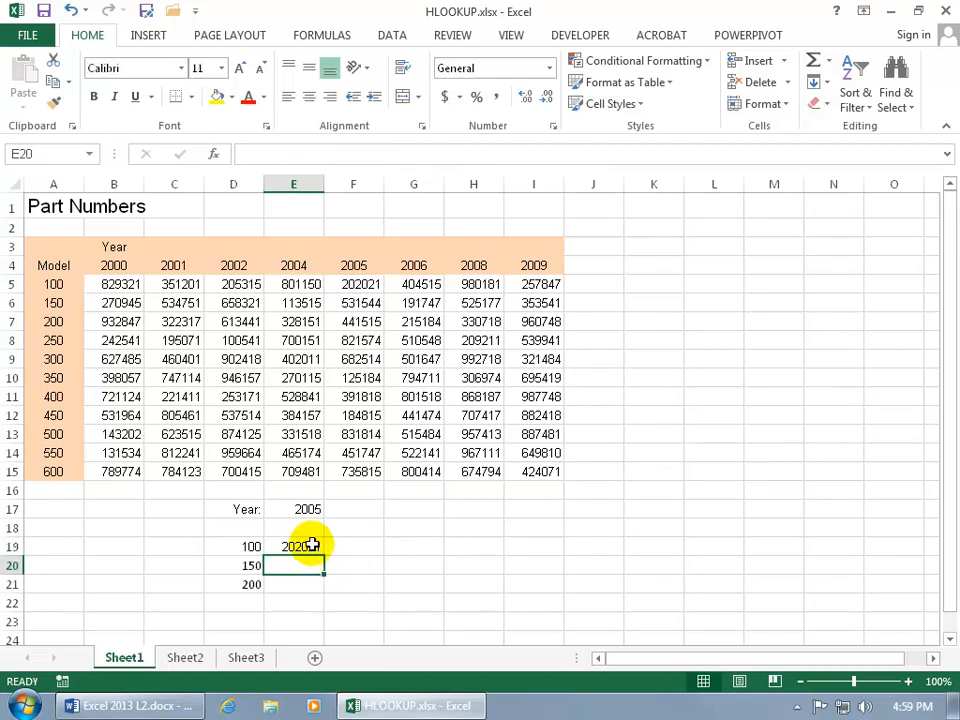
{"action": "left_click", "coordinate": [313, 545]}
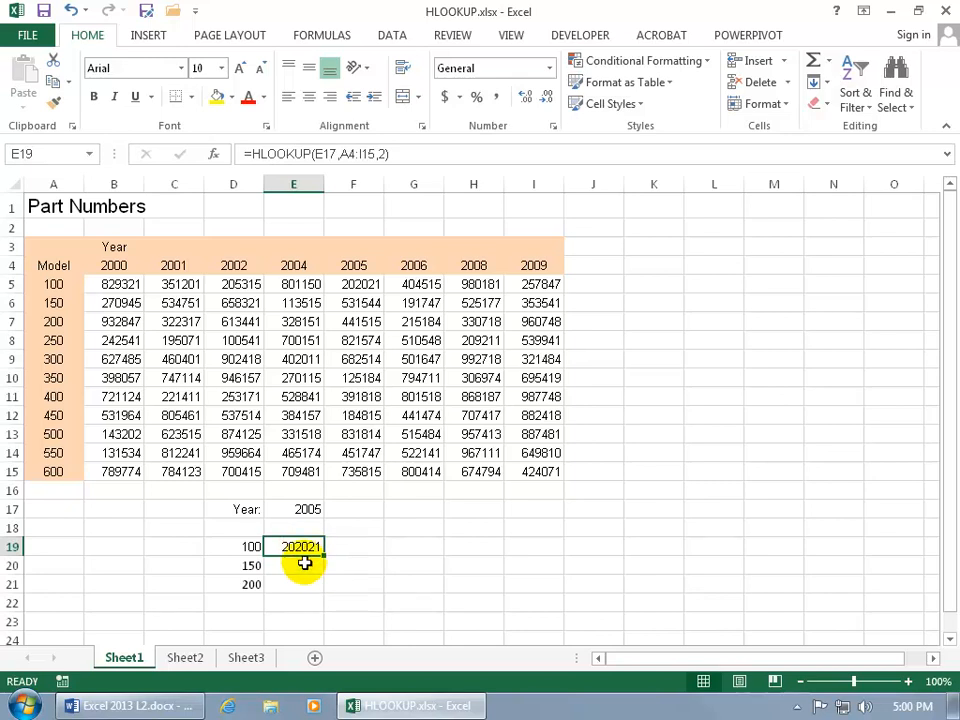
{"action": "left_click", "coordinate": [311, 511]}
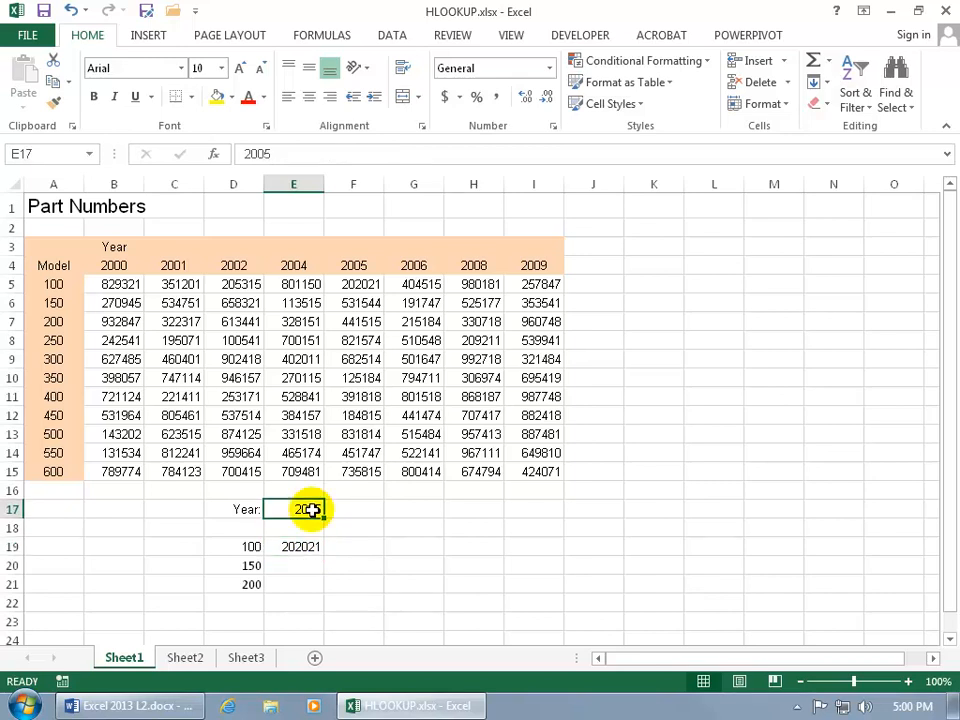
{"action": "left_click", "coordinate": [311, 527]}
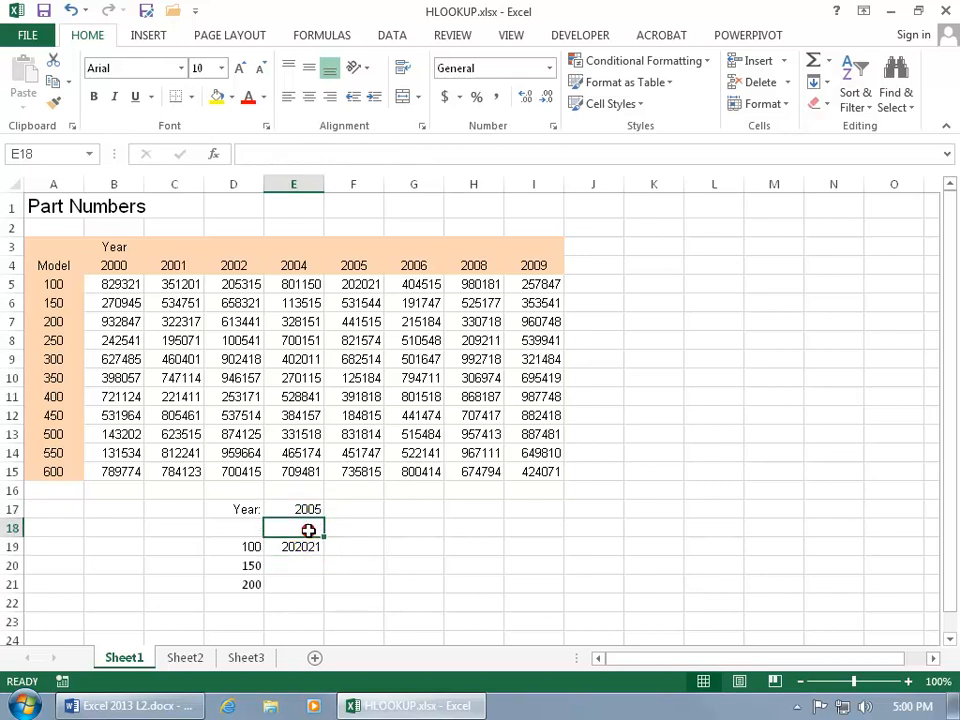
{"action": "left_click", "coordinate": [302, 547]}
{"action": "left_click", "coordinate": [293, 564]}
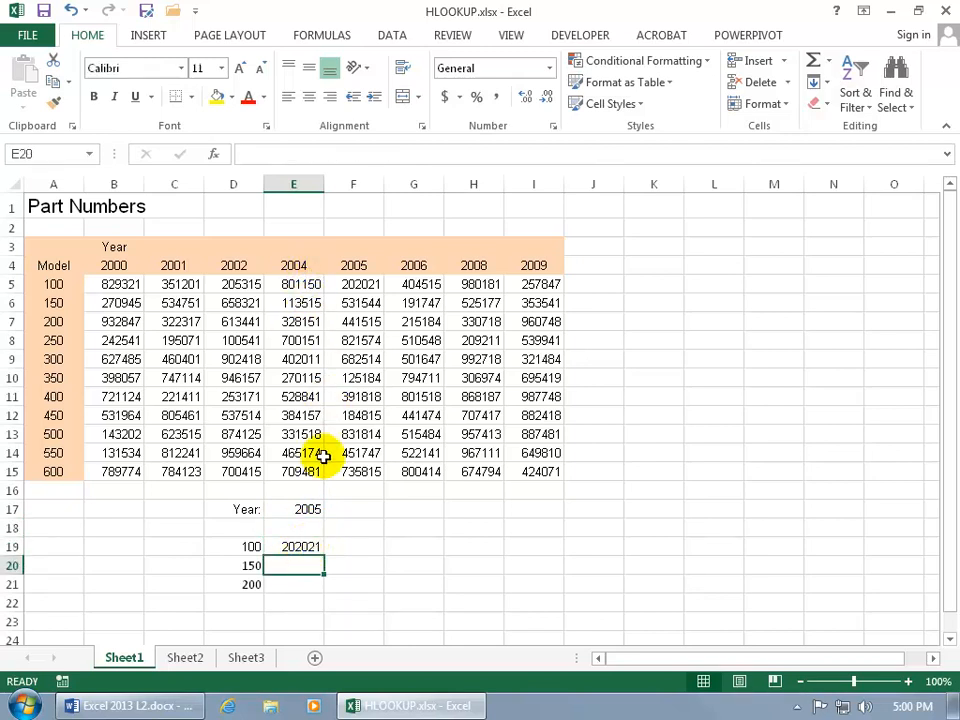
{"action": "left_click", "coordinate": [292, 585]}
{"action": "left_click", "coordinate": [294, 566]}
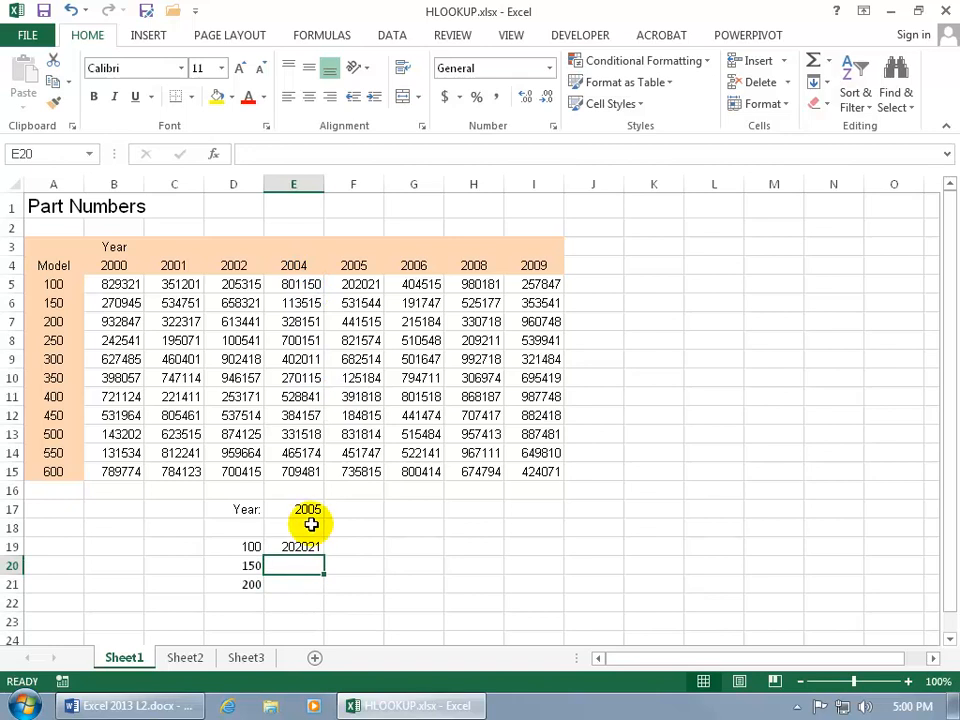
{"action": "left_click", "coordinate": [301, 546]}
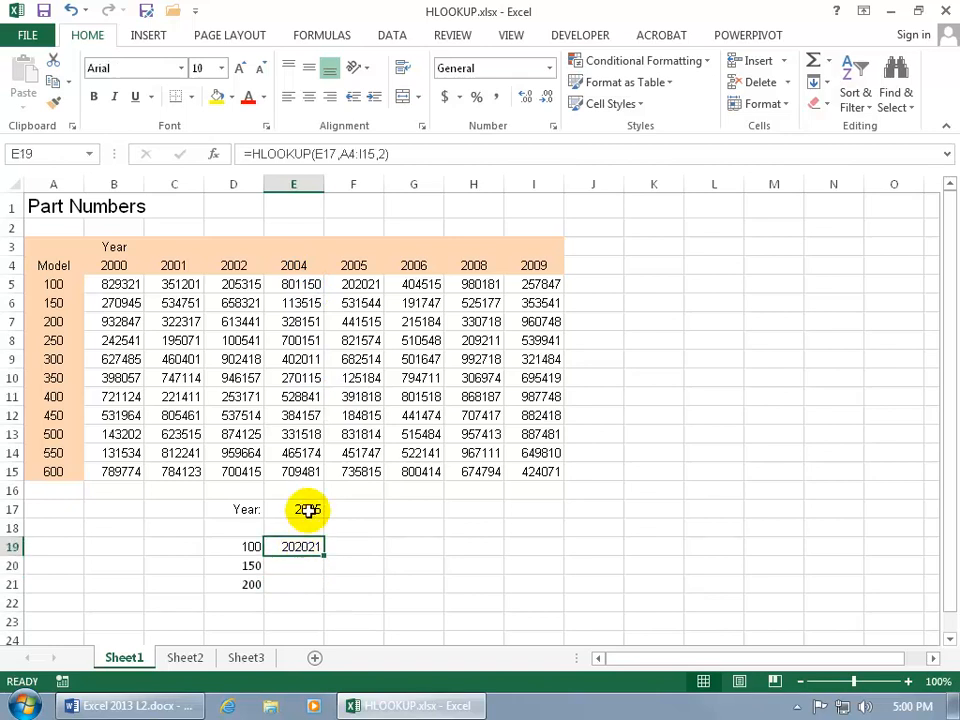
{"action": "left_click", "coordinate": [309, 509]}
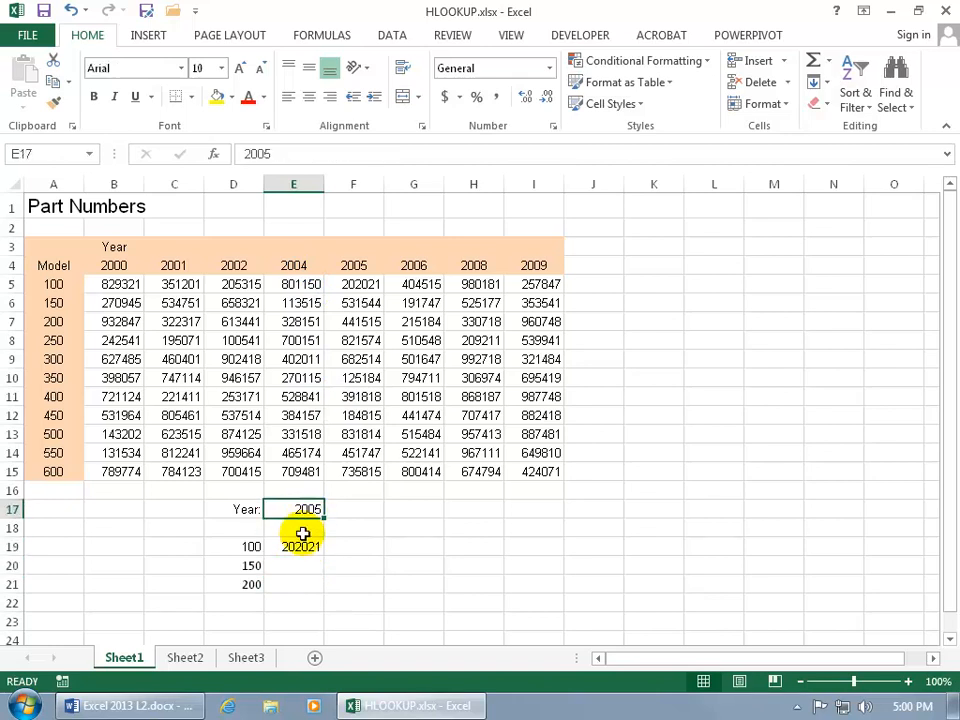
Fill the E19 HLOOKUP formula down through E21 and inspect the cell references in the E21 copy.
{"action": "left_click", "coordinate": [300, 545]}
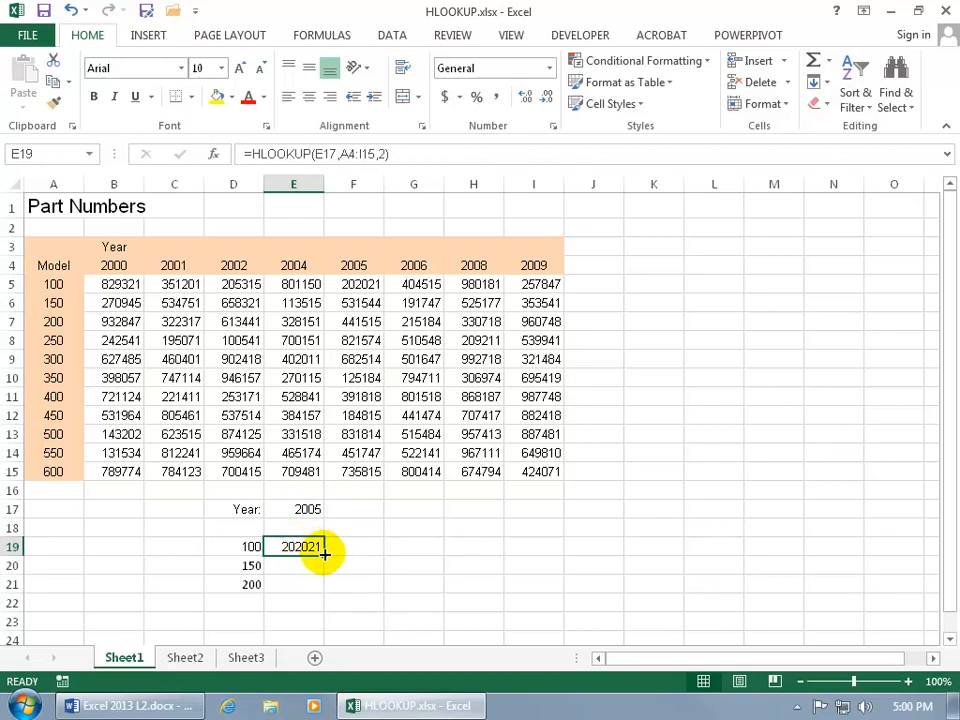
{"action": "left_click_drag", "start_coordinate": [324, 553], "coordinate": [326, 585]}
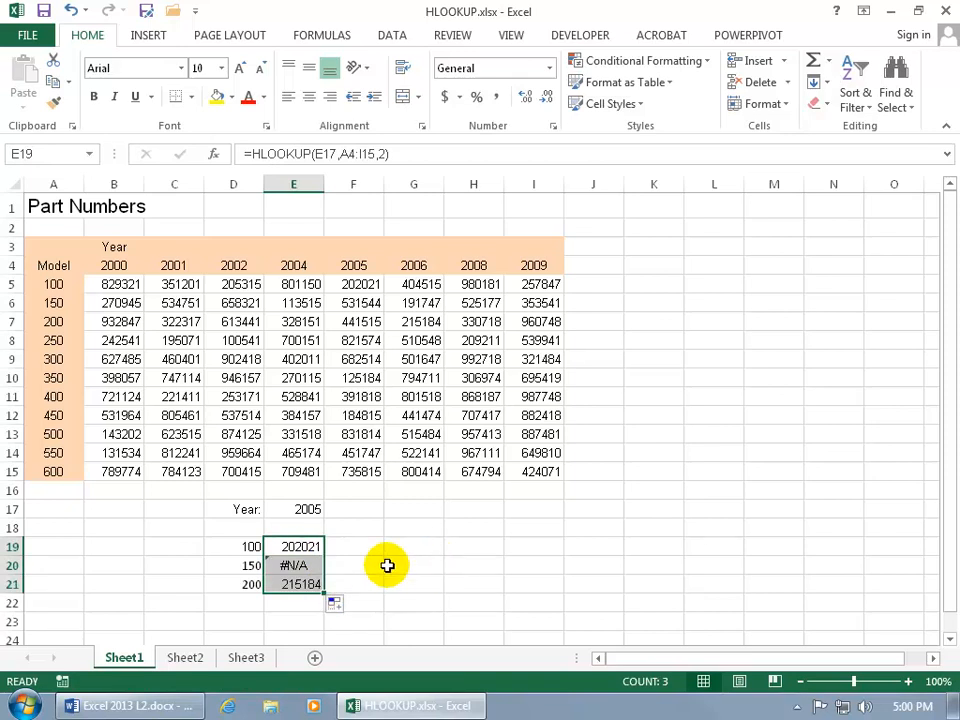
{"action": "double_click", "coordinate": [290, 584]}
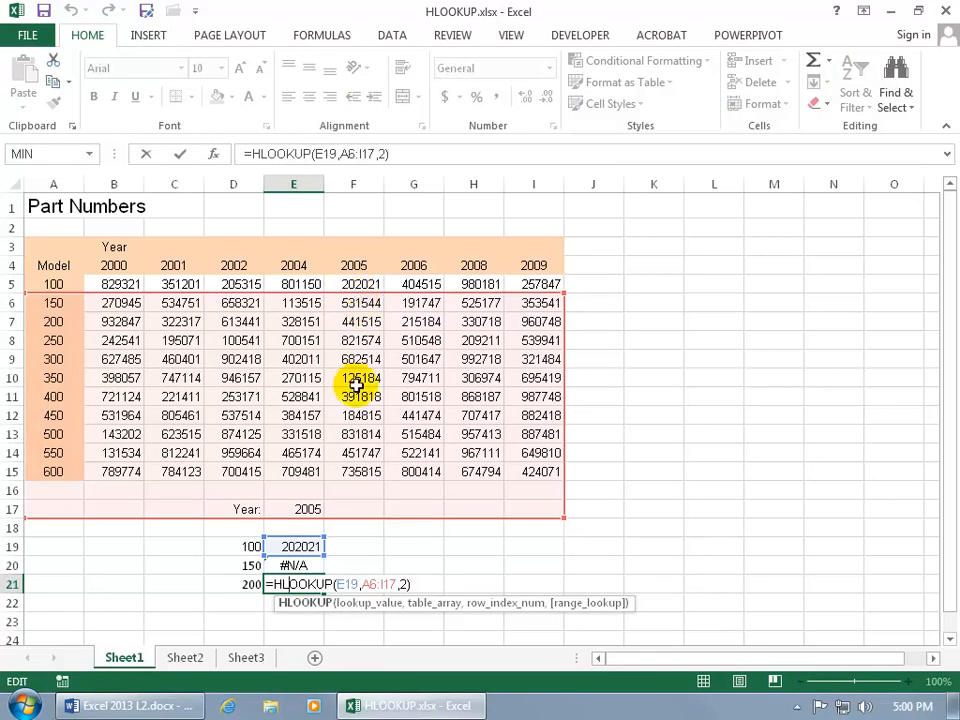
{"action": "key", "text": "ctrl+Return"}
Make the lookup value and table references in the E19 HLOOKUP formula absolute, as $E$17 and $A$4:$I$15.
{"action": "left_click", "coordinate": [323, 546]}
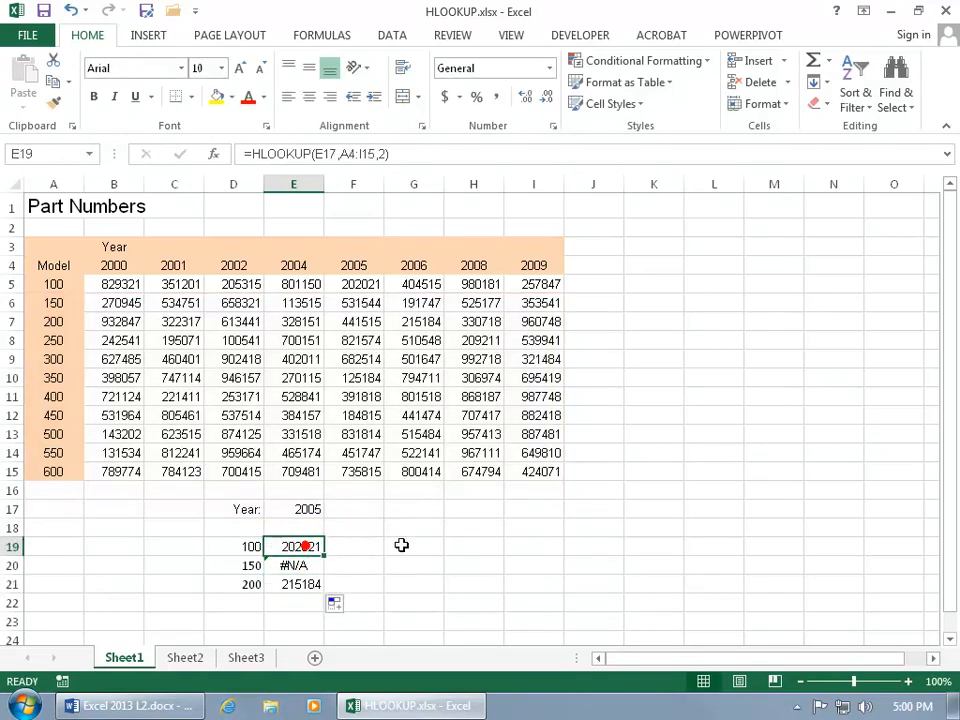
{"action": "double_click", "coordinate": [315, 546]}
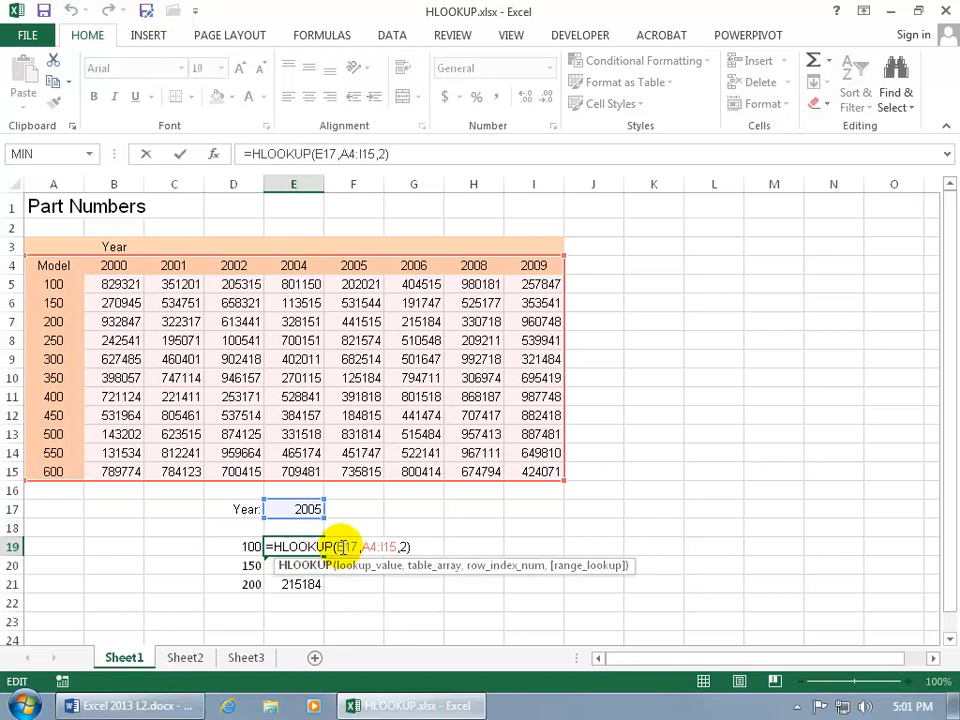
{"action": "left_click", "coordinate": [337, 546]}
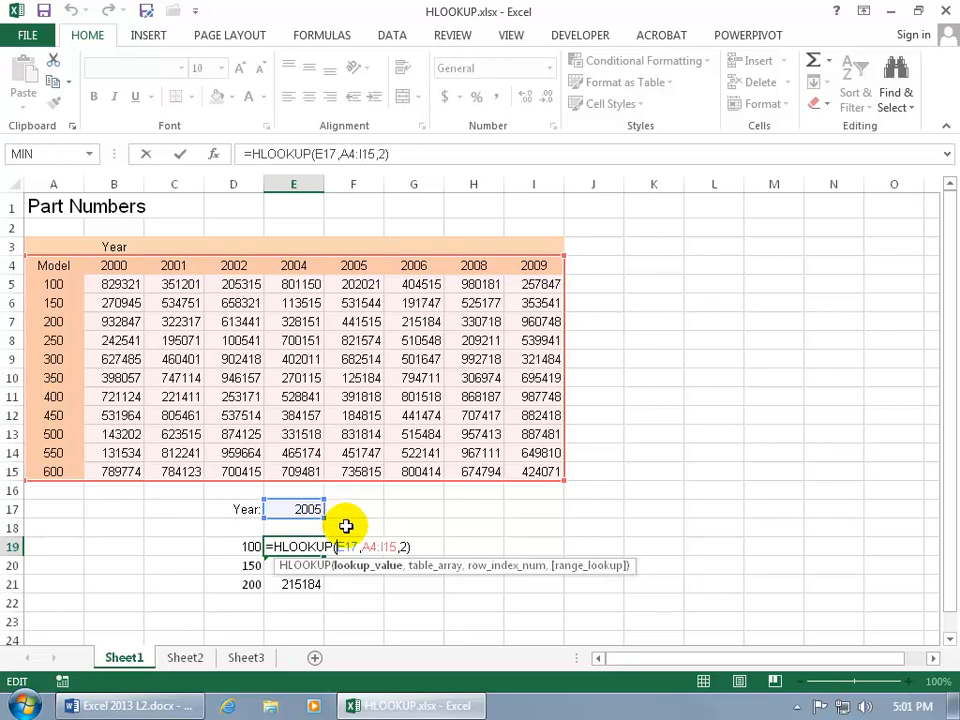
{"action": "key", "text": "F4"}
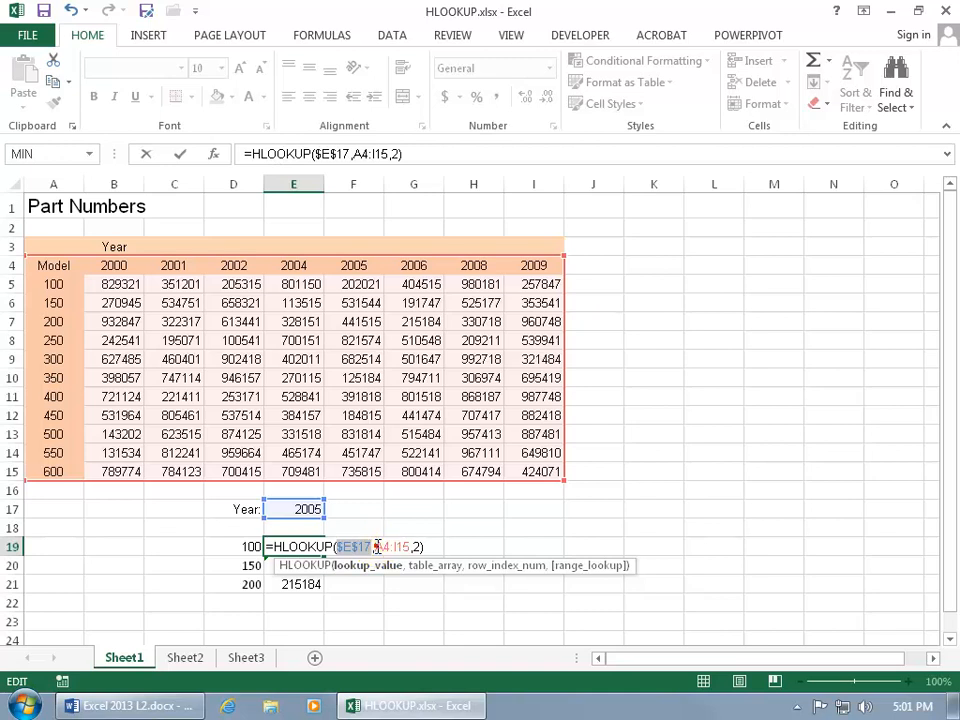
{"action": "left_click", "coordinate": [376, 545]}
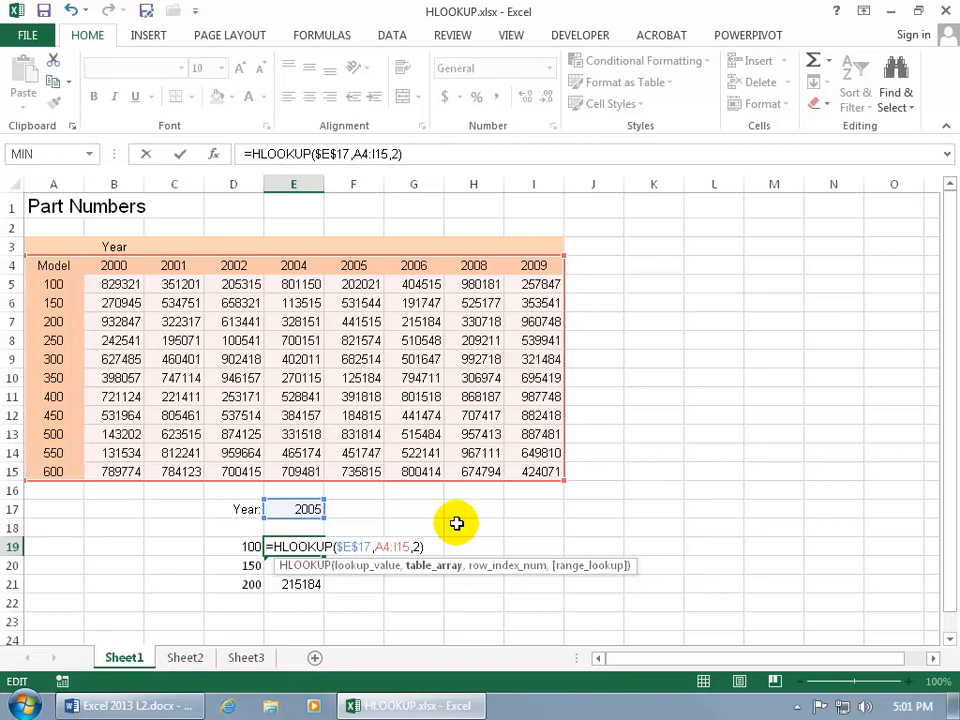
{"action": "key", "text": "F4"}
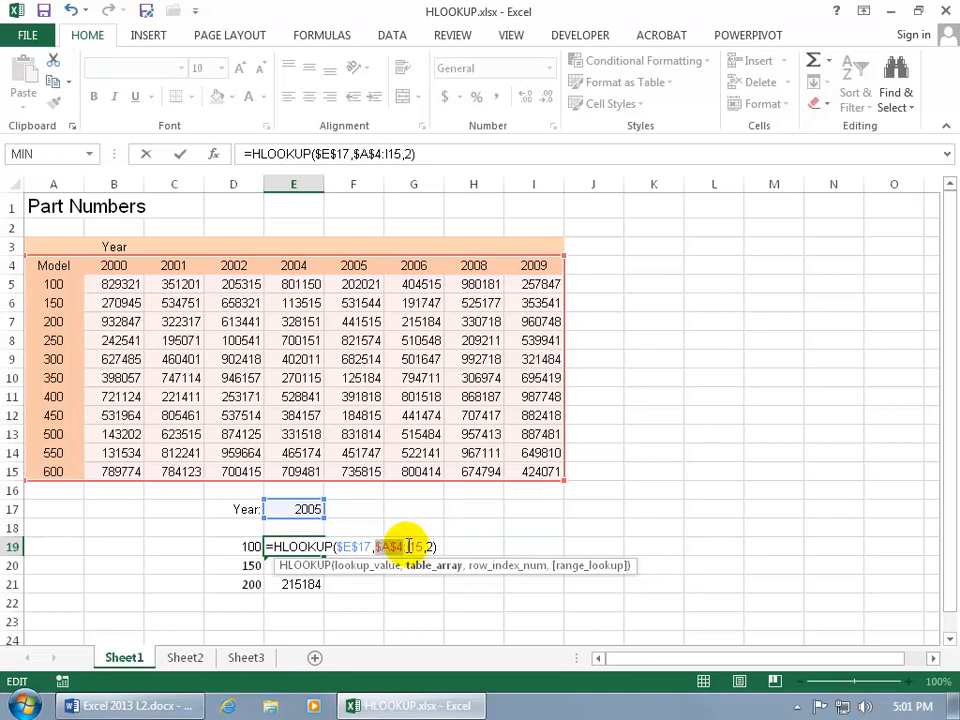
{"action": "left_click", "coordinate": [408, 545]}
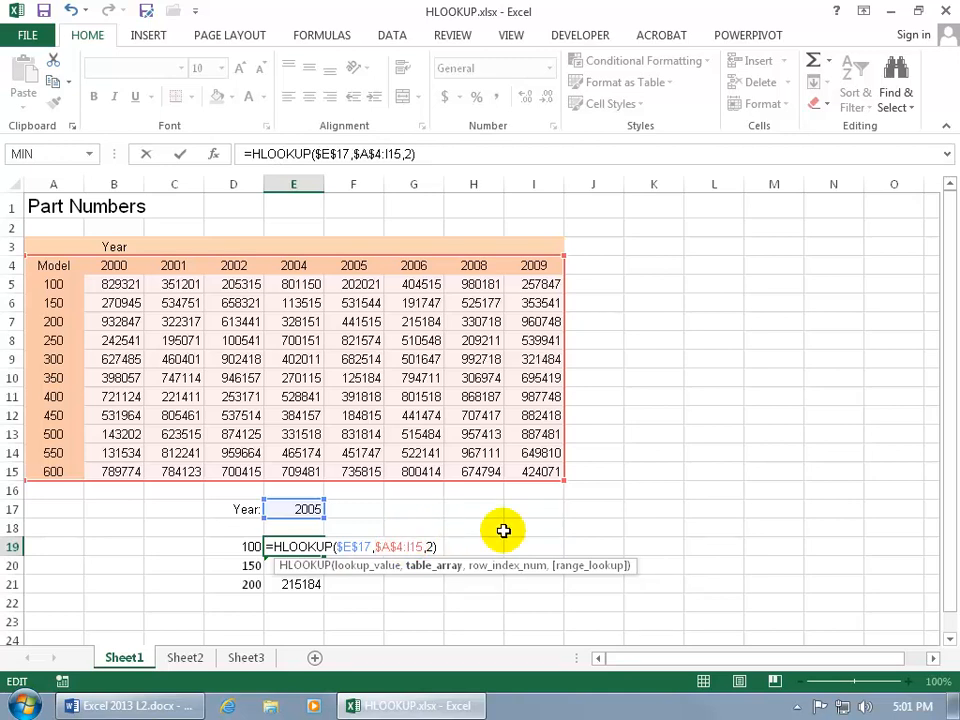
{"action": "key", "text": "F4"}
{"action": "key", "text": "Return"}
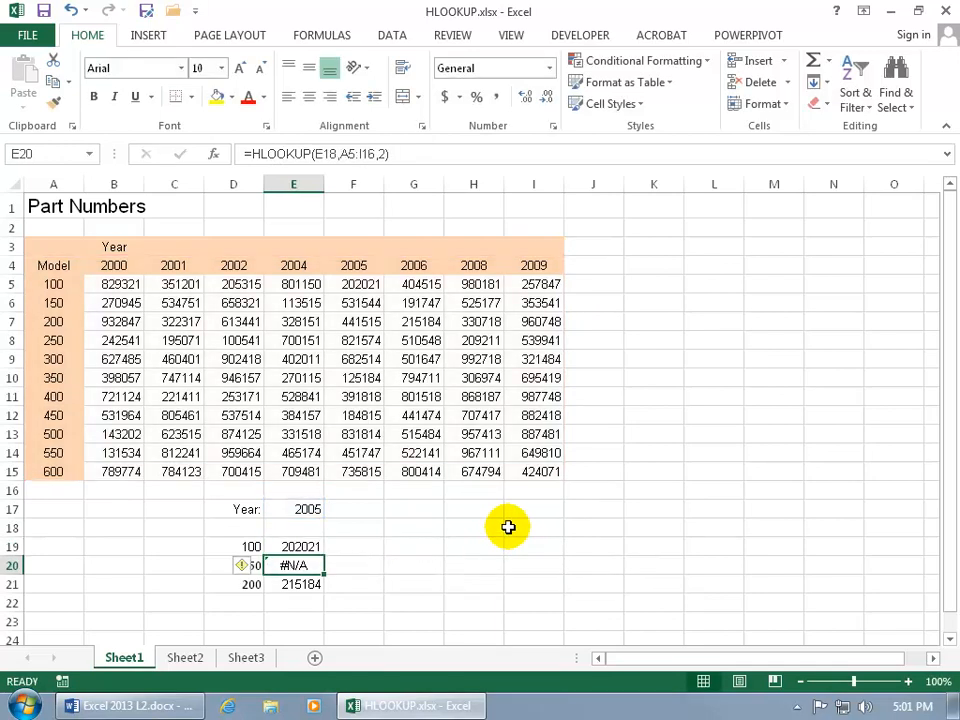
Refill E20:E21 with the absolute-reference HLOOKUP formula from E19 and check the copy in E20.
{"action": "left_click", "coordinate": [311, 546]}
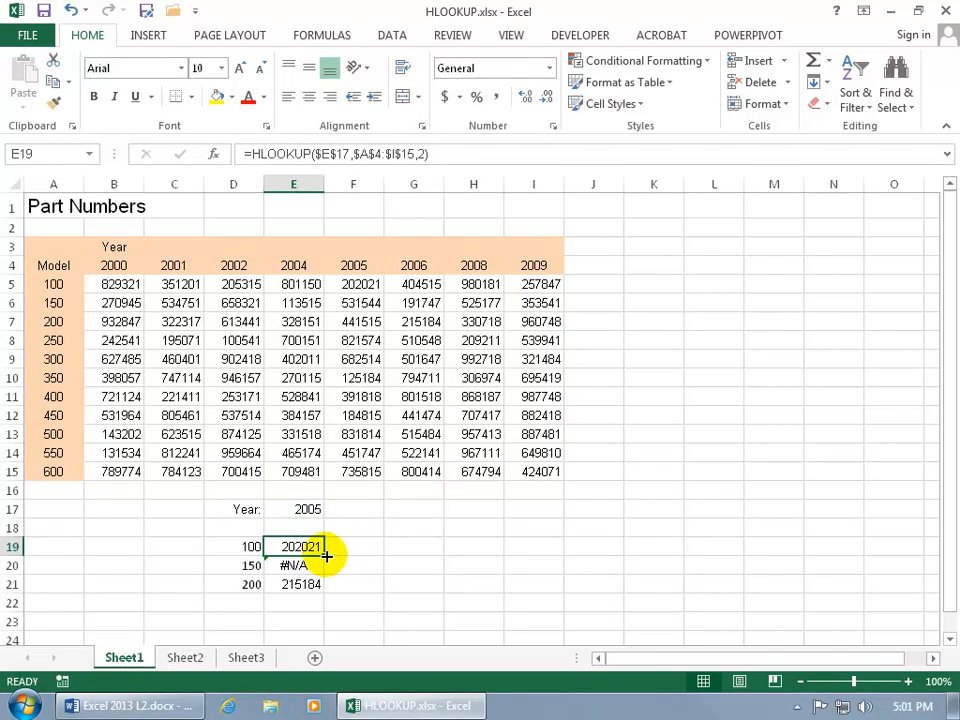
{"action": "left_click_drag", "start_coordinate": [326, 556], "coordinate": [326, 594]}
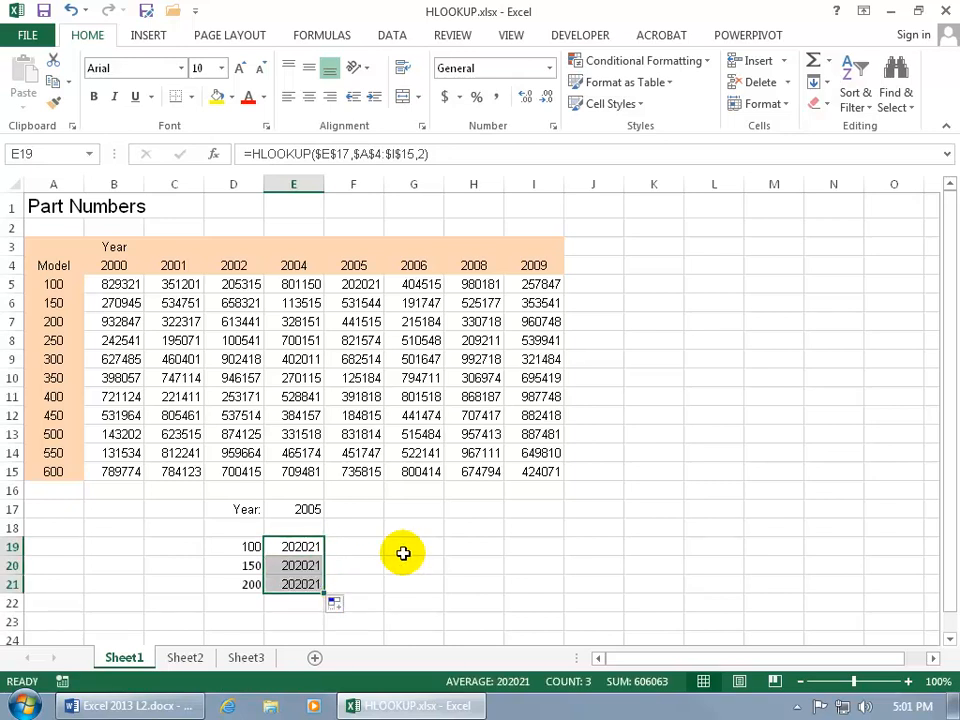
{"action": "left_click", "coordinate": [302, 566]}
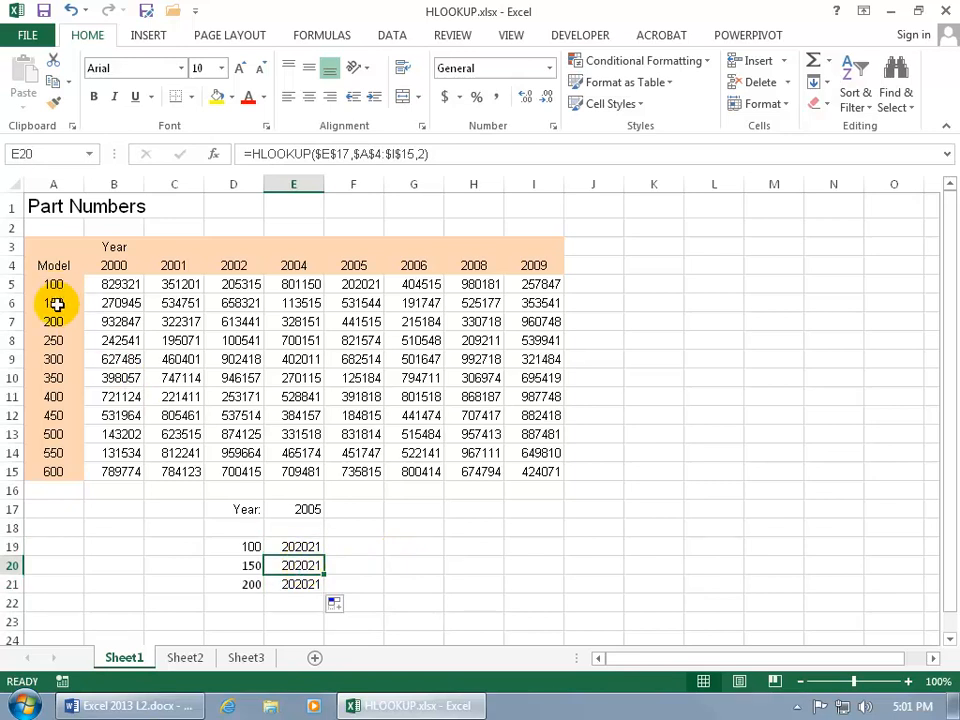
Set the HLOOKUP row index number to 3 in E20 for model 150 and to 4 in E21 for model 200.
{"action": "double_click", "coordinate": [298, 565]}
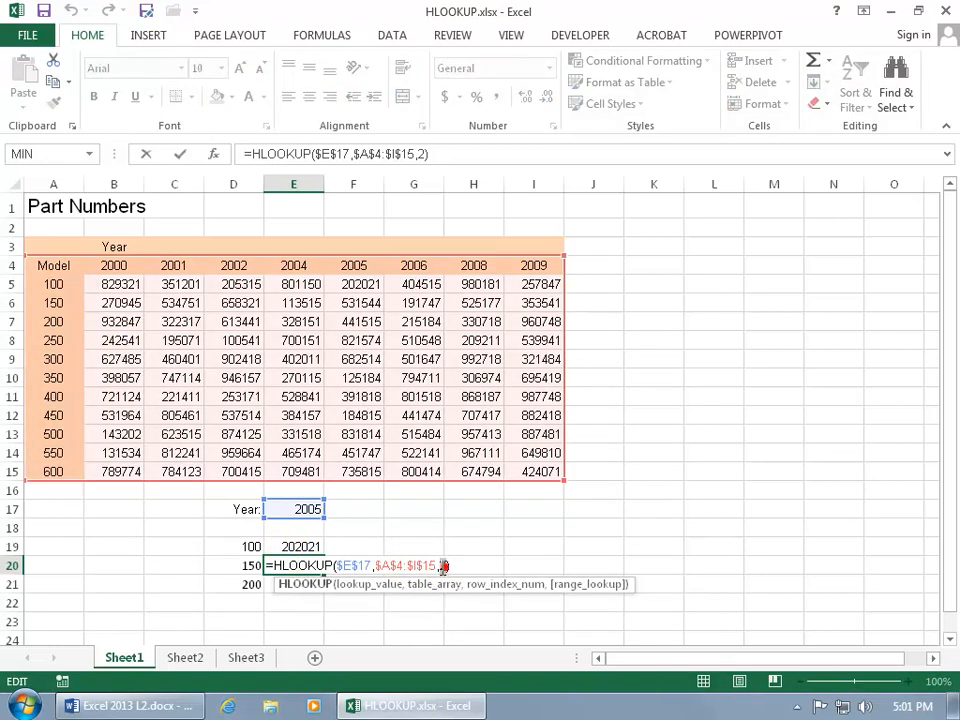
{"action": "type", "text": "3"}
{"action": "key", "text": "Return"}
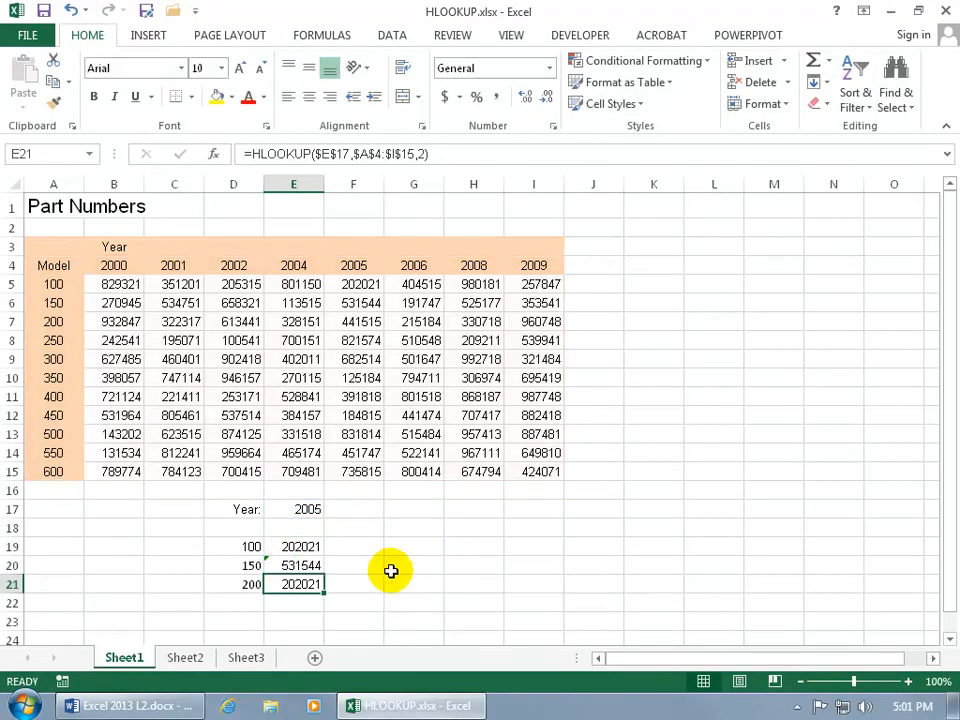
{"action": "double_click", "coordinate": [303, 584]}
{"action": "double_click", "coordinate": [443, 584]}
{"action": "type", "text": "4"}
{"action": "key", "text": "Return"}
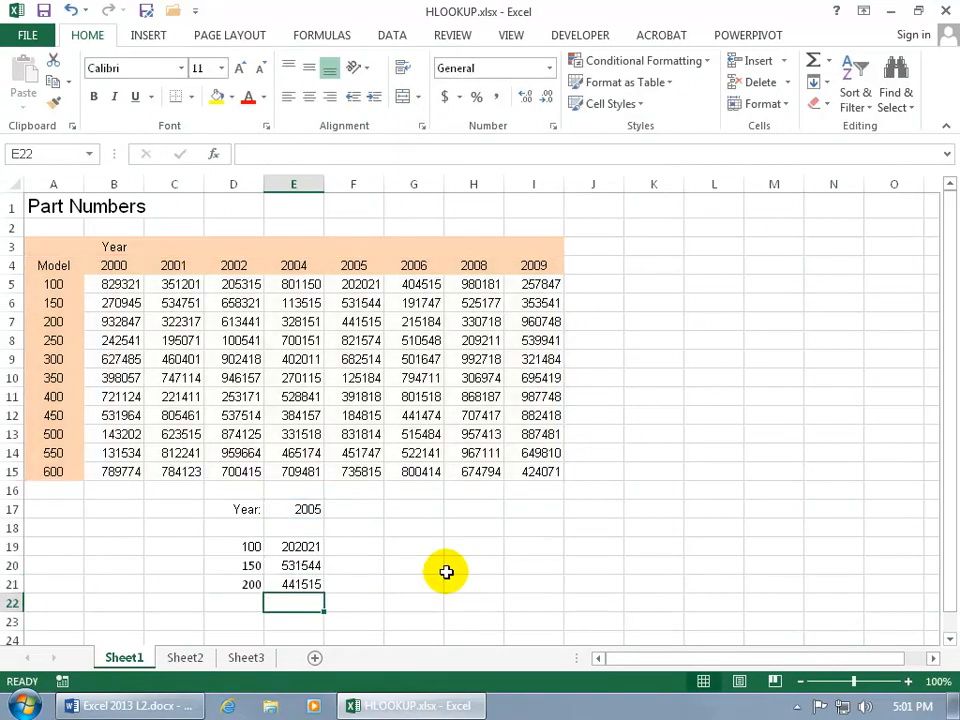
Set the lookup year in E17 to 2002 and compare the row index numbers in the E19 and E20 formulas.
{"action": "left_click", "coordinate": [310, 510]}
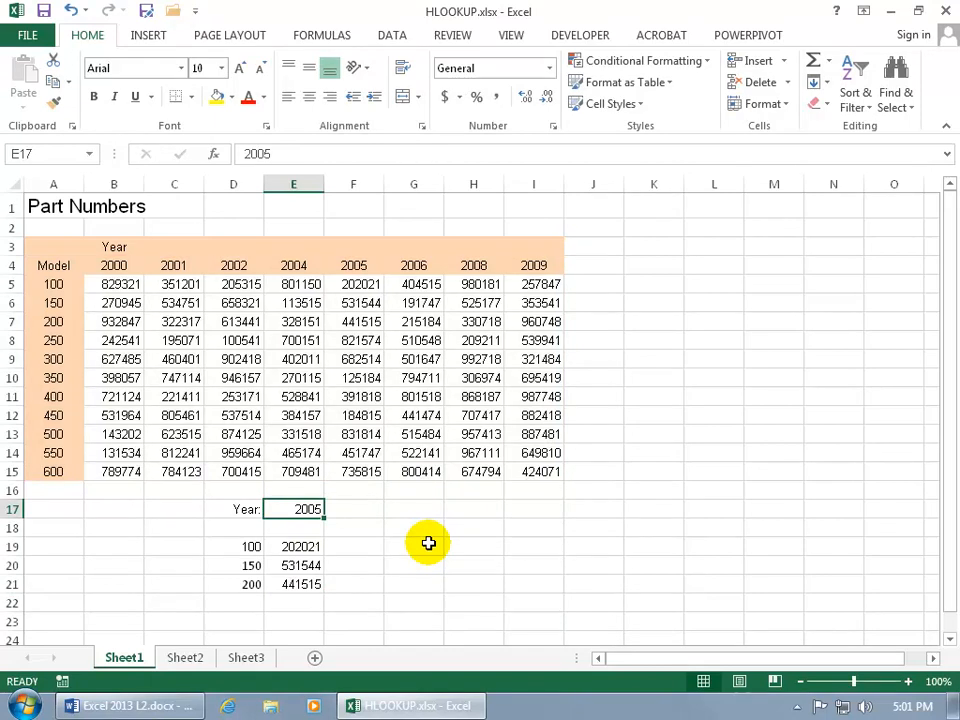
{"action": "type", "text": "200"}
{"action": "key", "text": "Return"}
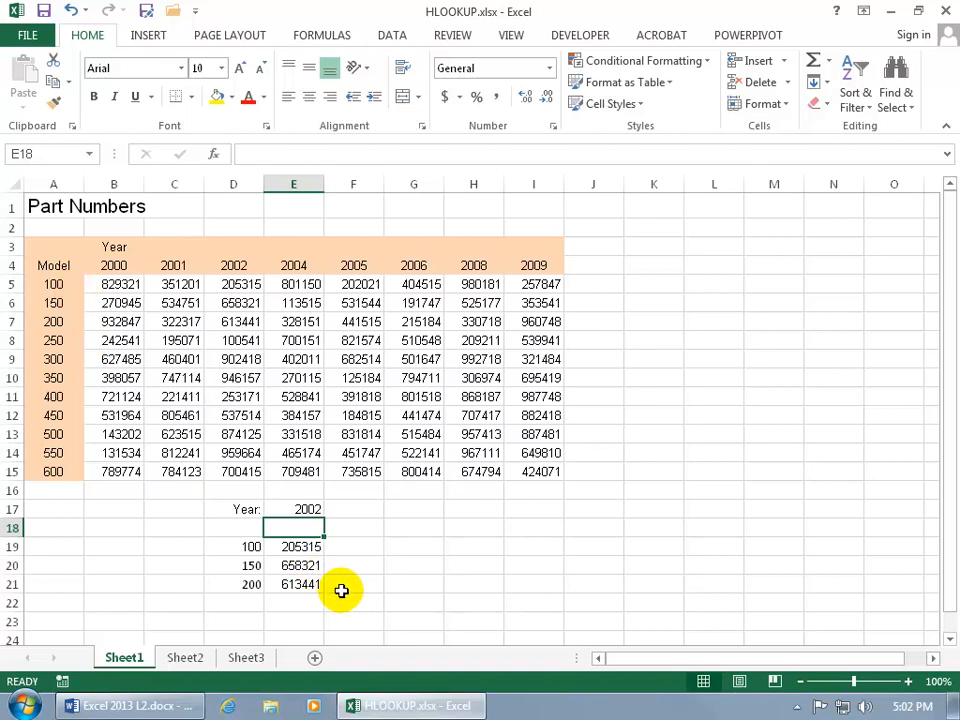
{"action": "left_click", "coordinate": [306, 564]}
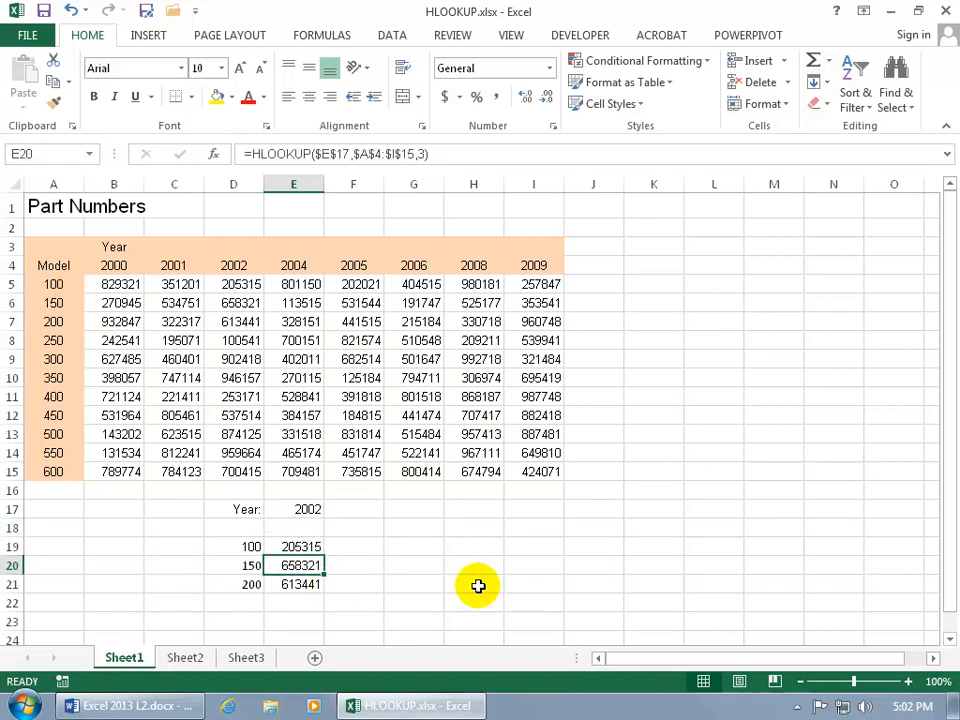
{"action": "left_click", "coordinate": [310, 546]}
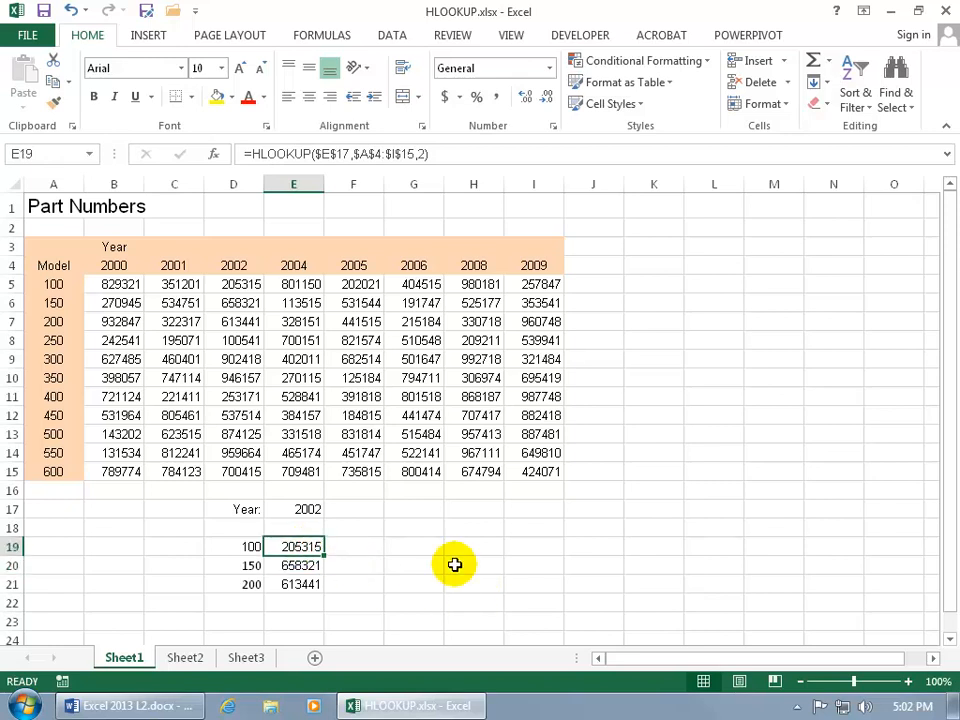
{"action": "left_click", "coordinate": [310, 567]}
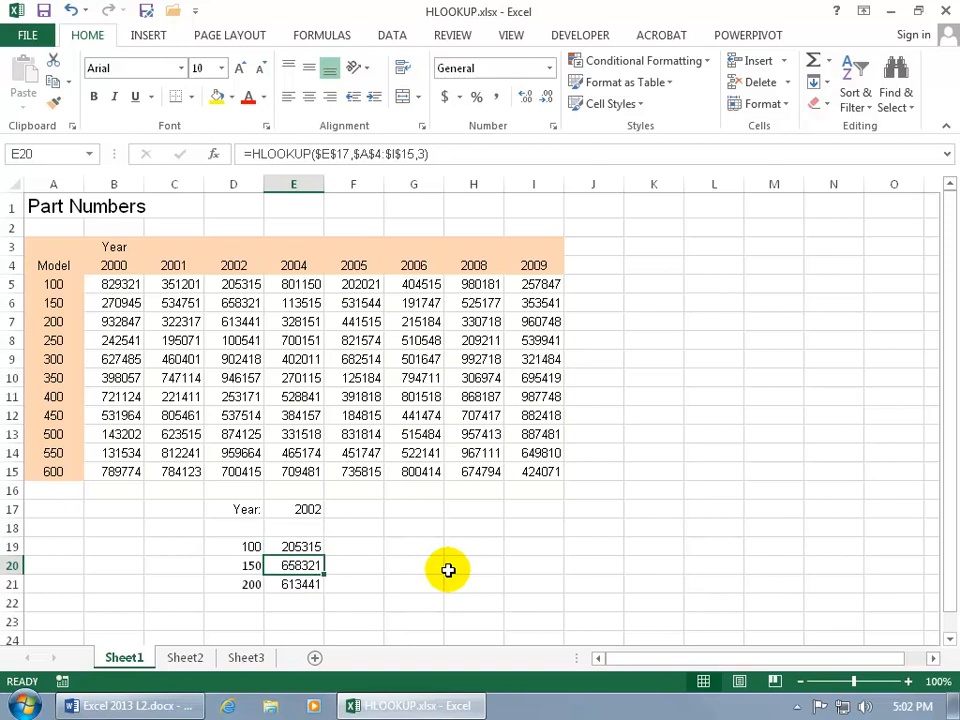